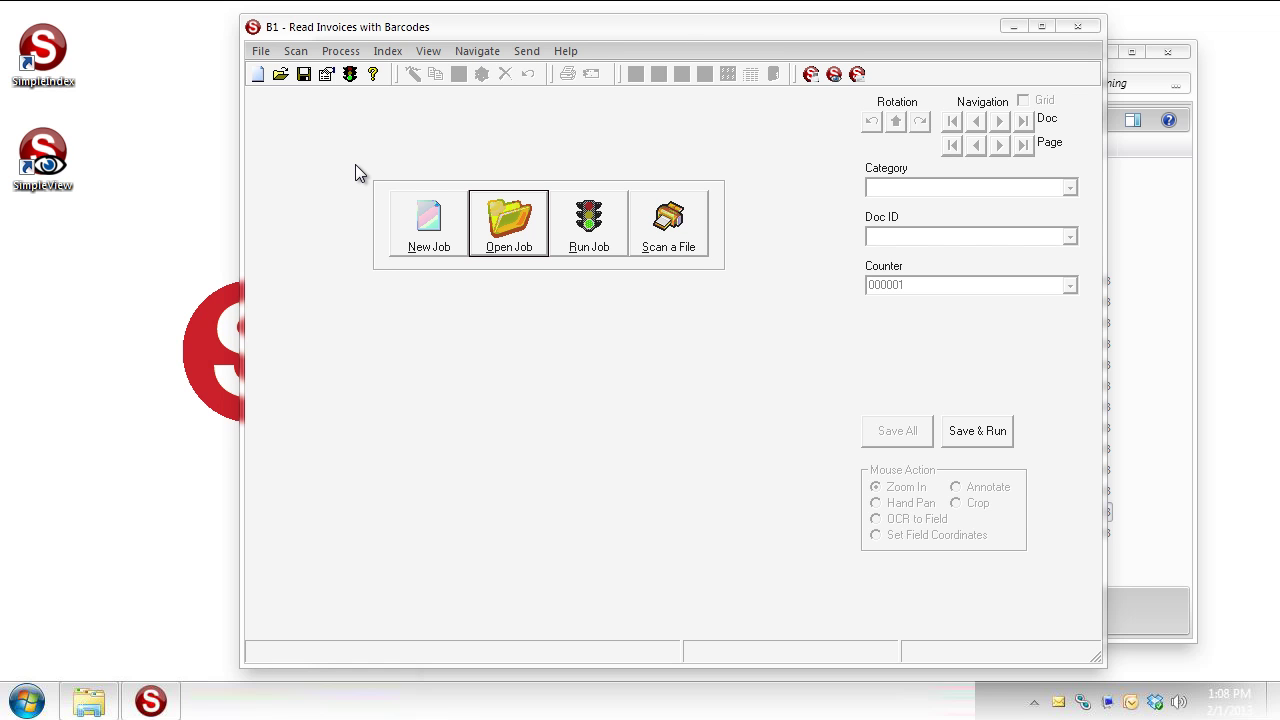
Step: Go to the Database tab of the job Options and expand the data source type list
left_click(326, 84)
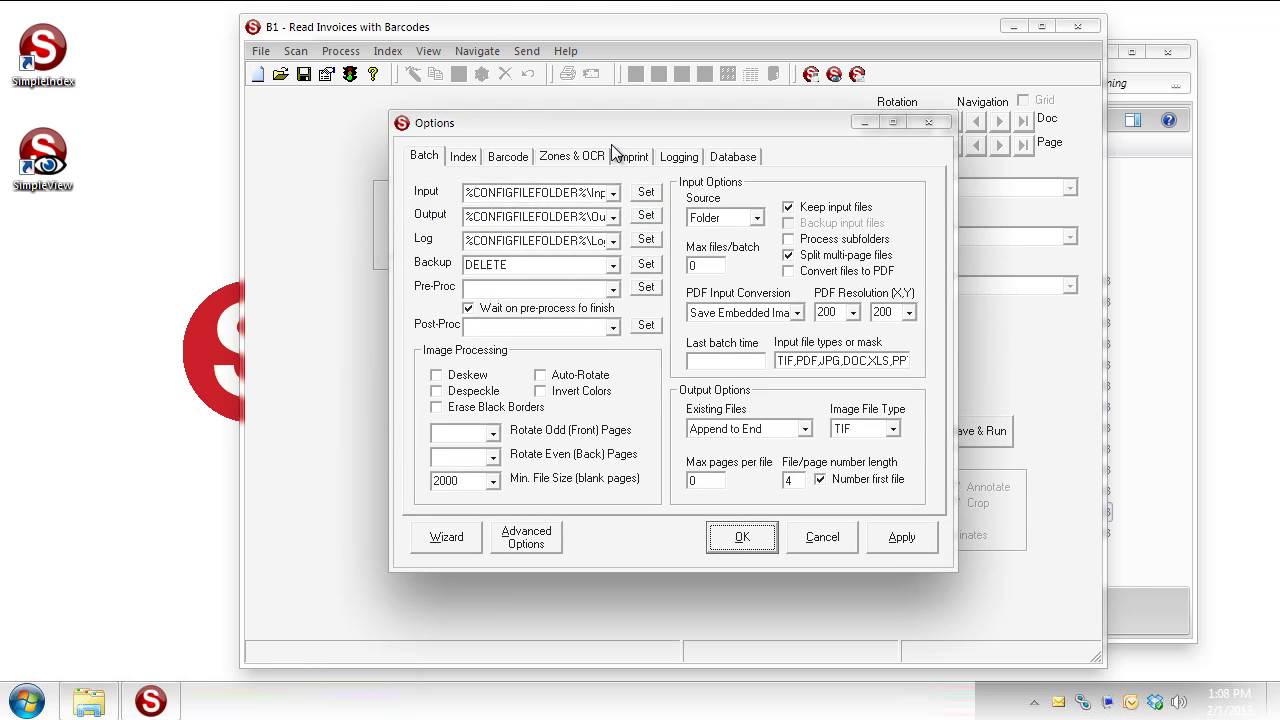
left_click(733, 158)
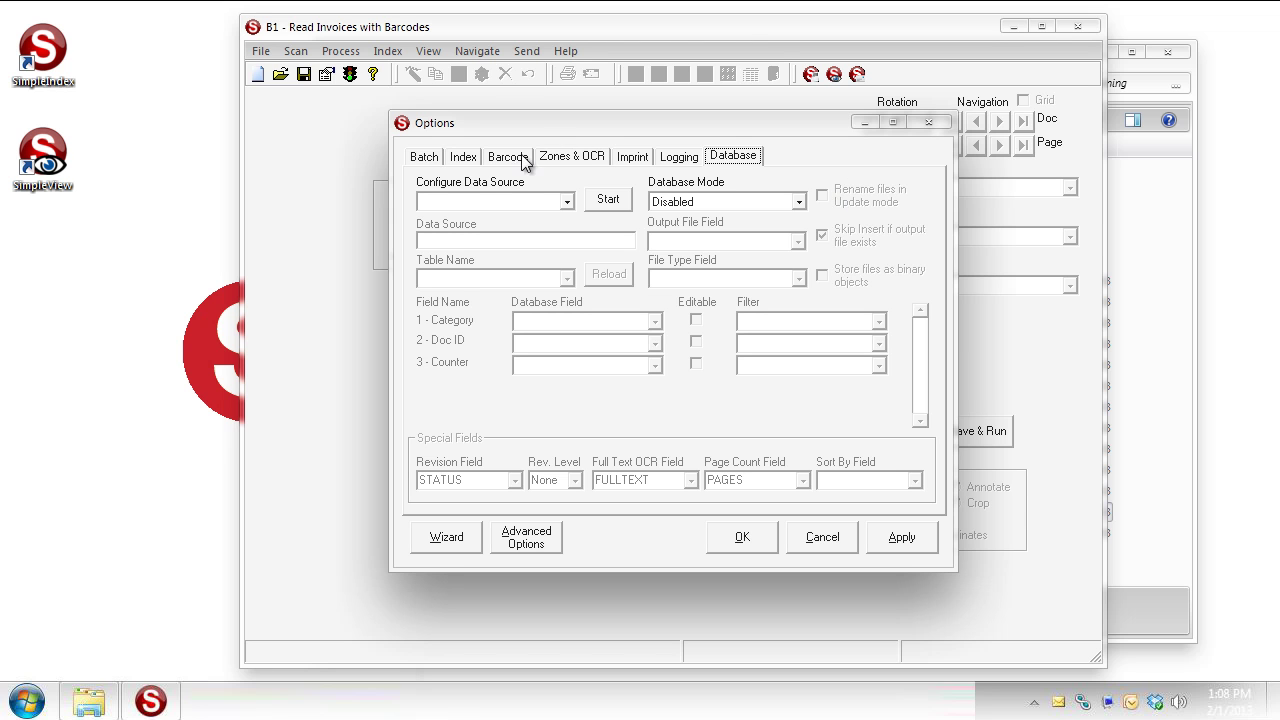
left_click(567, 202)
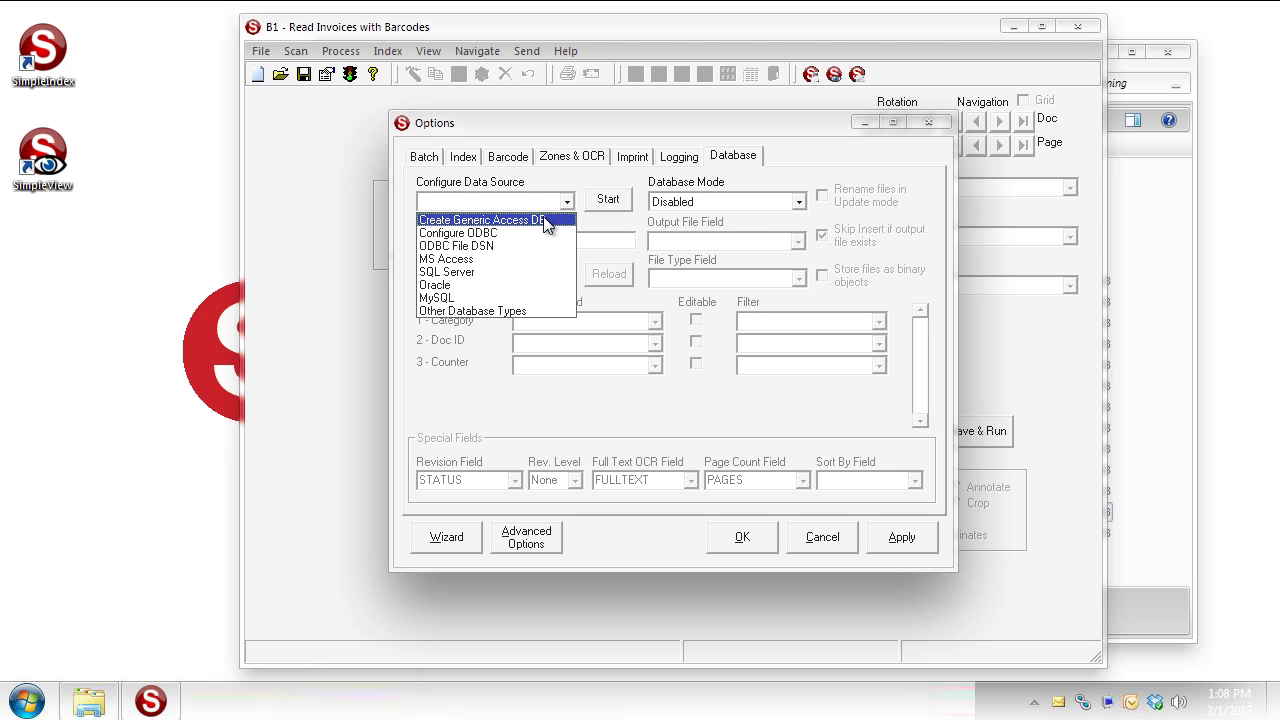
Step: Choose Create Generic Access DB and confirm creating a blank database
left_click(546, 220)
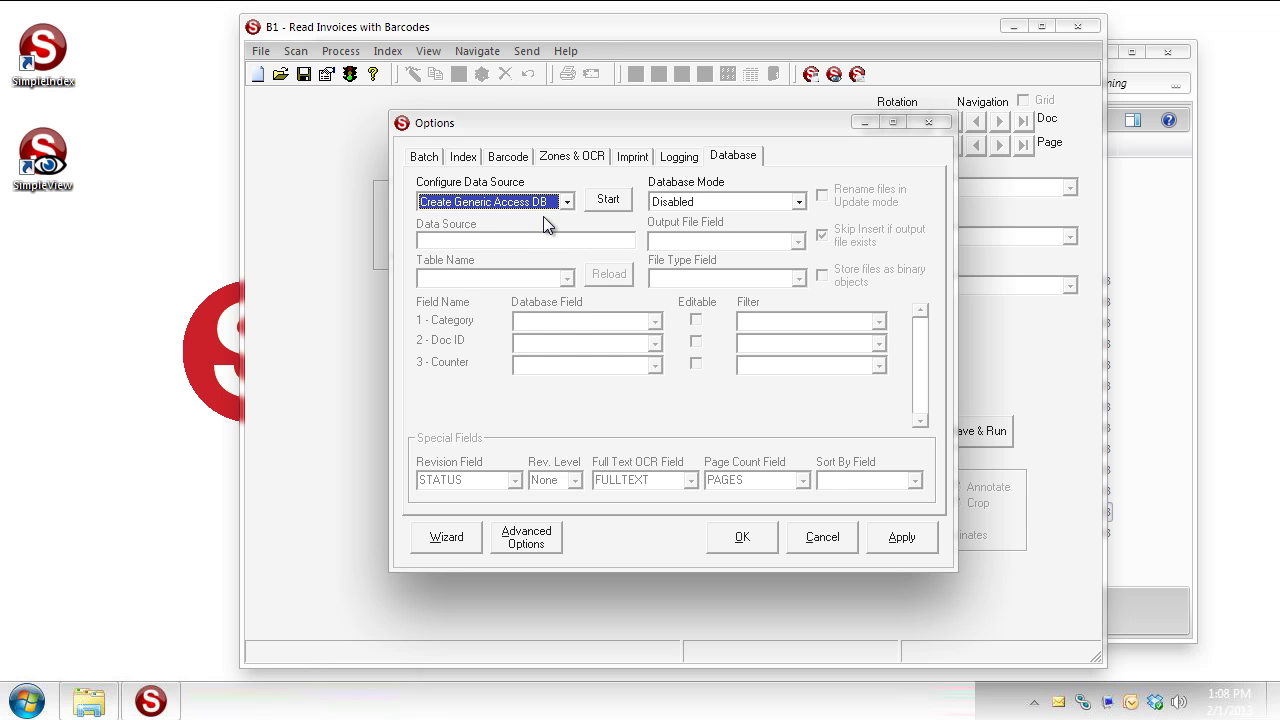
left_click(605, 198)
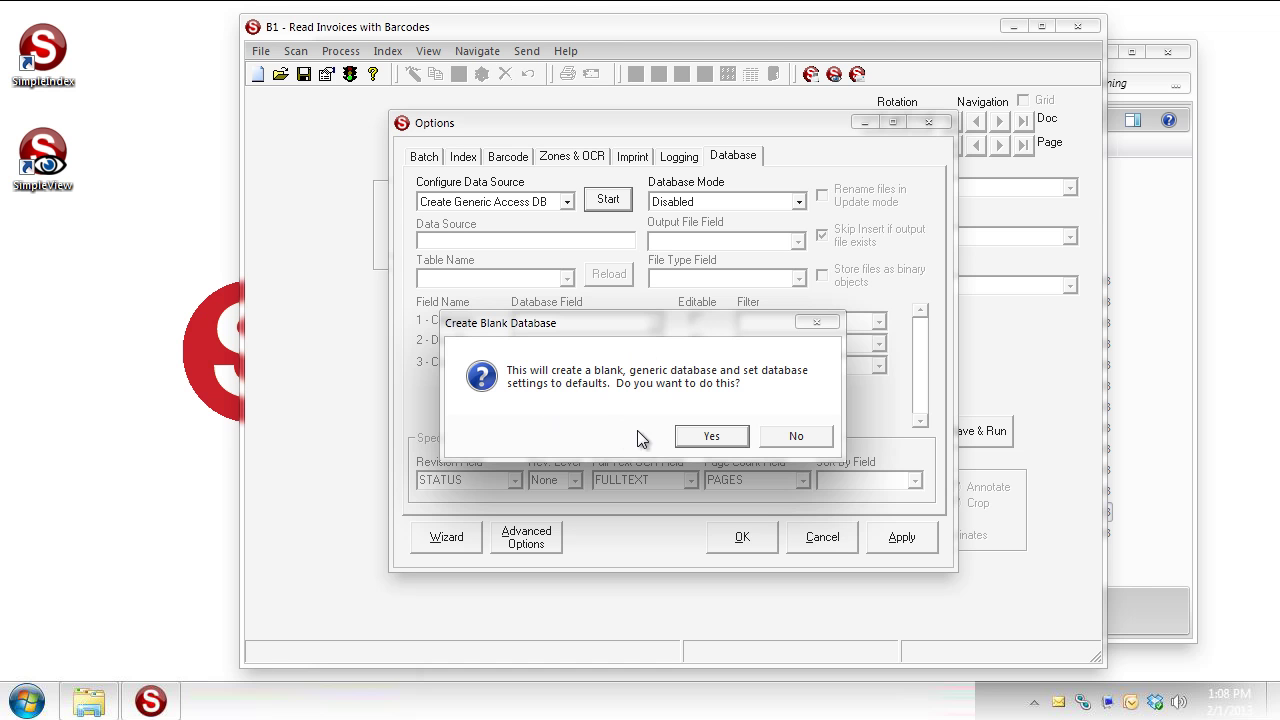
left_click(699, 444)
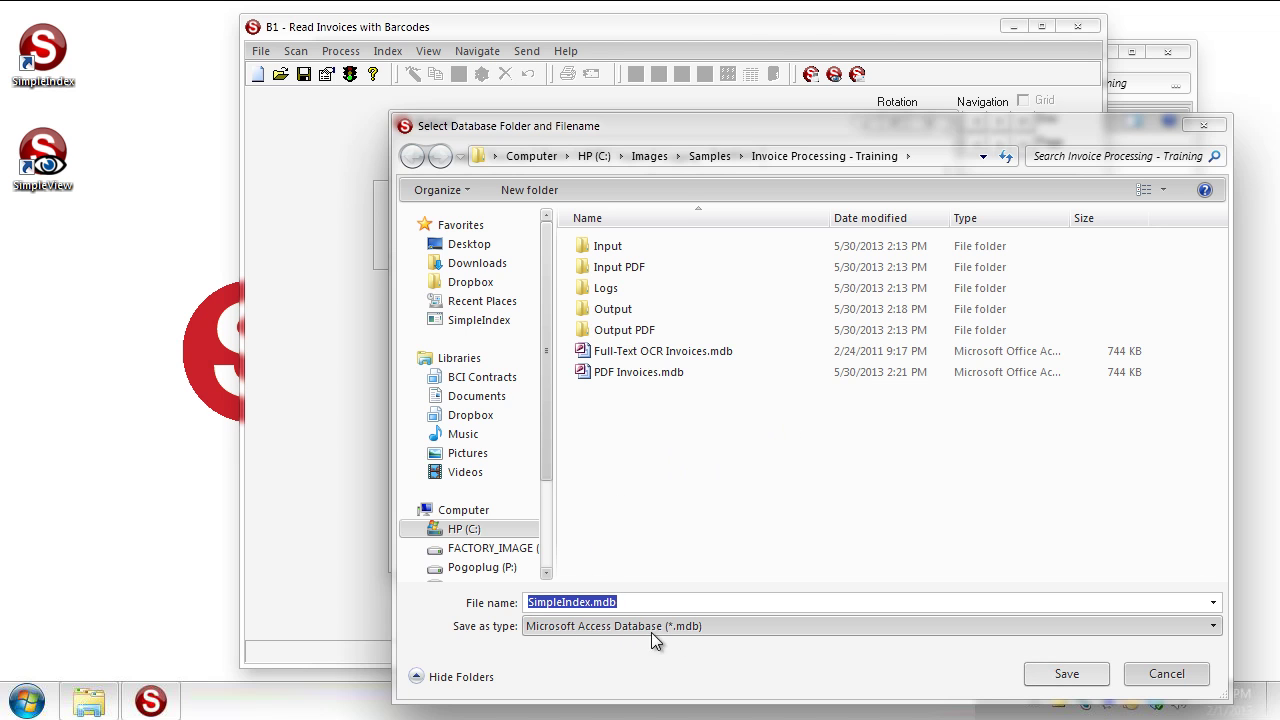
Step: Save the new database as Barcode Invoices.mdb, accepting relative paths for the default folders
left_click(589, 603)
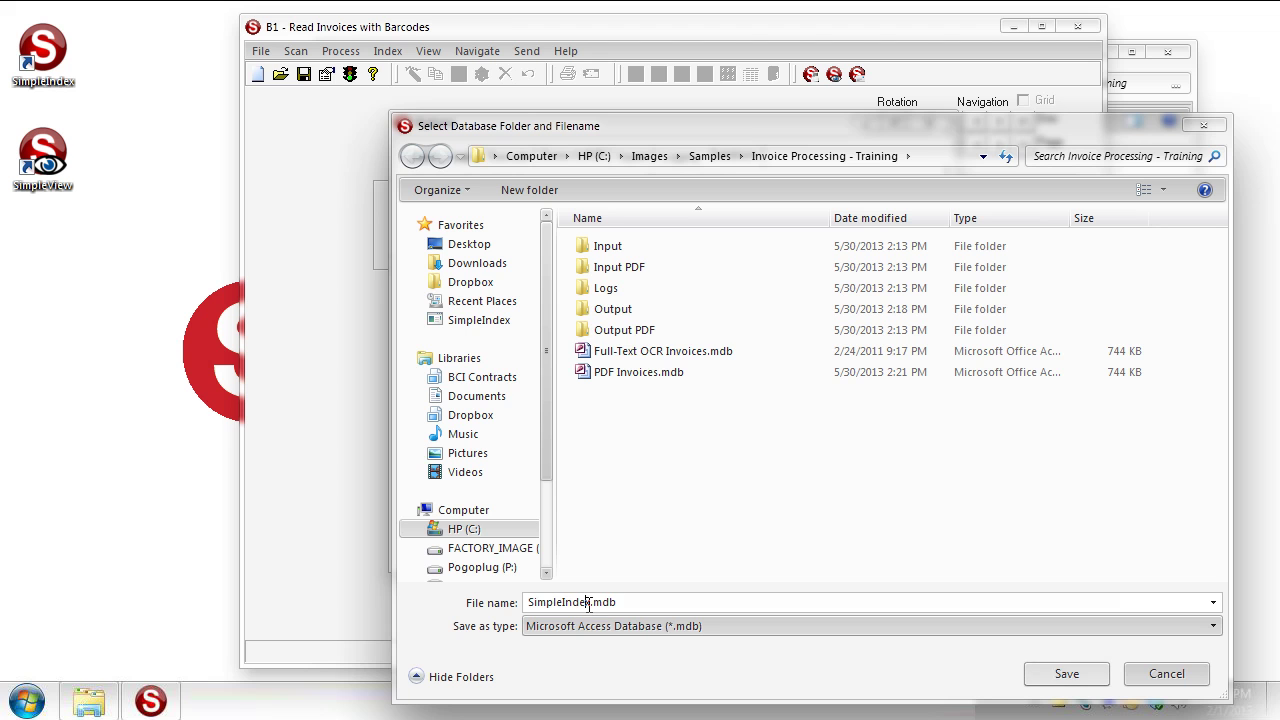
left_click_drag(591, 603, 521, 603)
type("Barcode Invoices")
left_click(1048, 678)
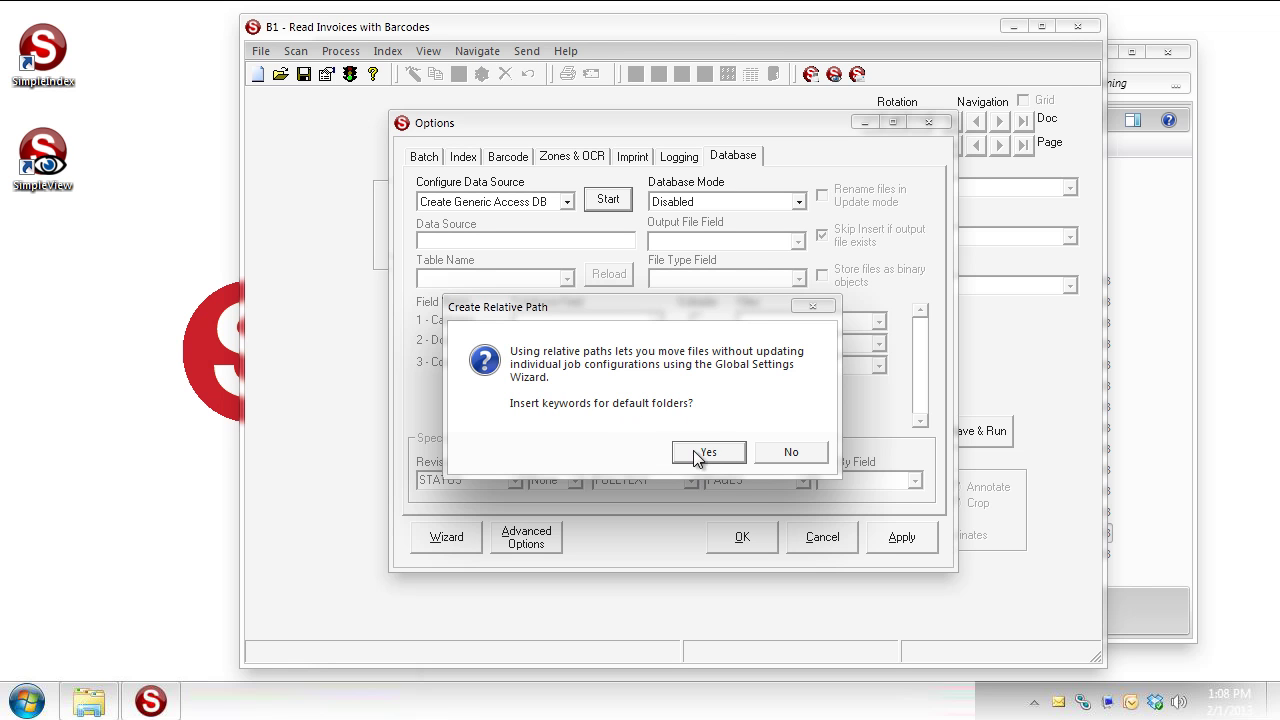
left_click(705, 452)
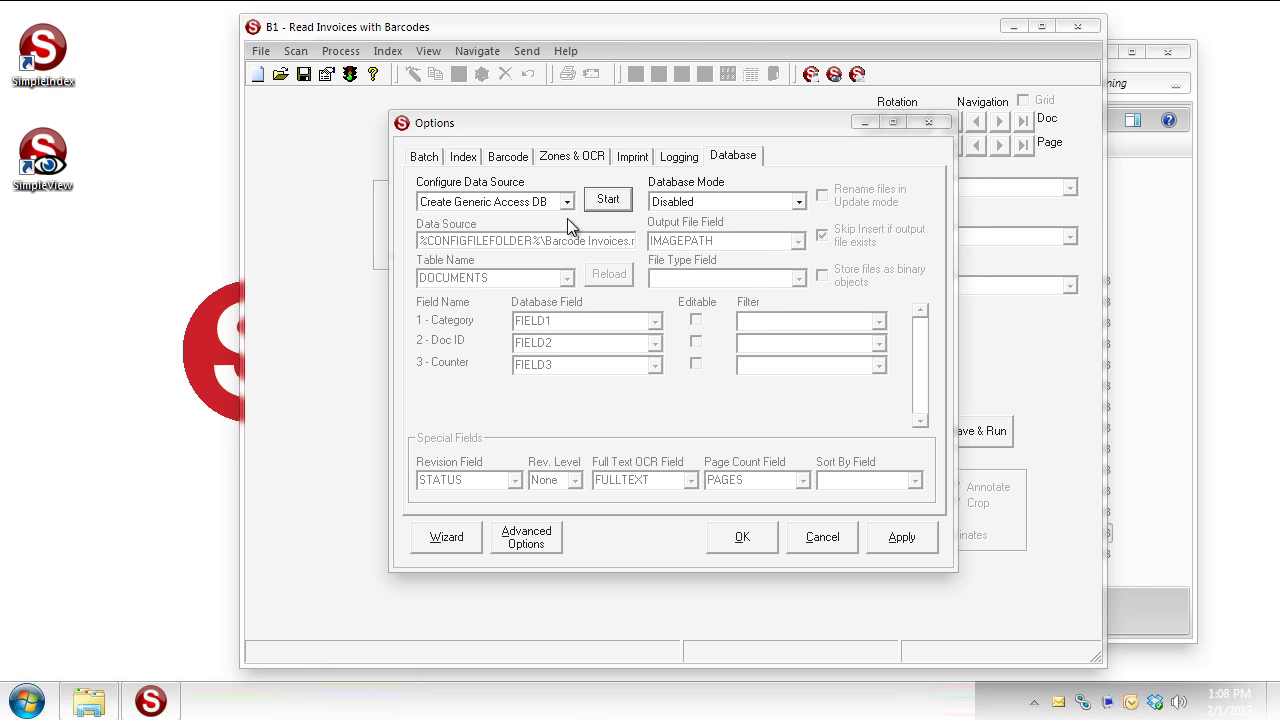
Step: Switch the Database Mode dropdown from its current value to Insert New Records
left_click(797, 204)
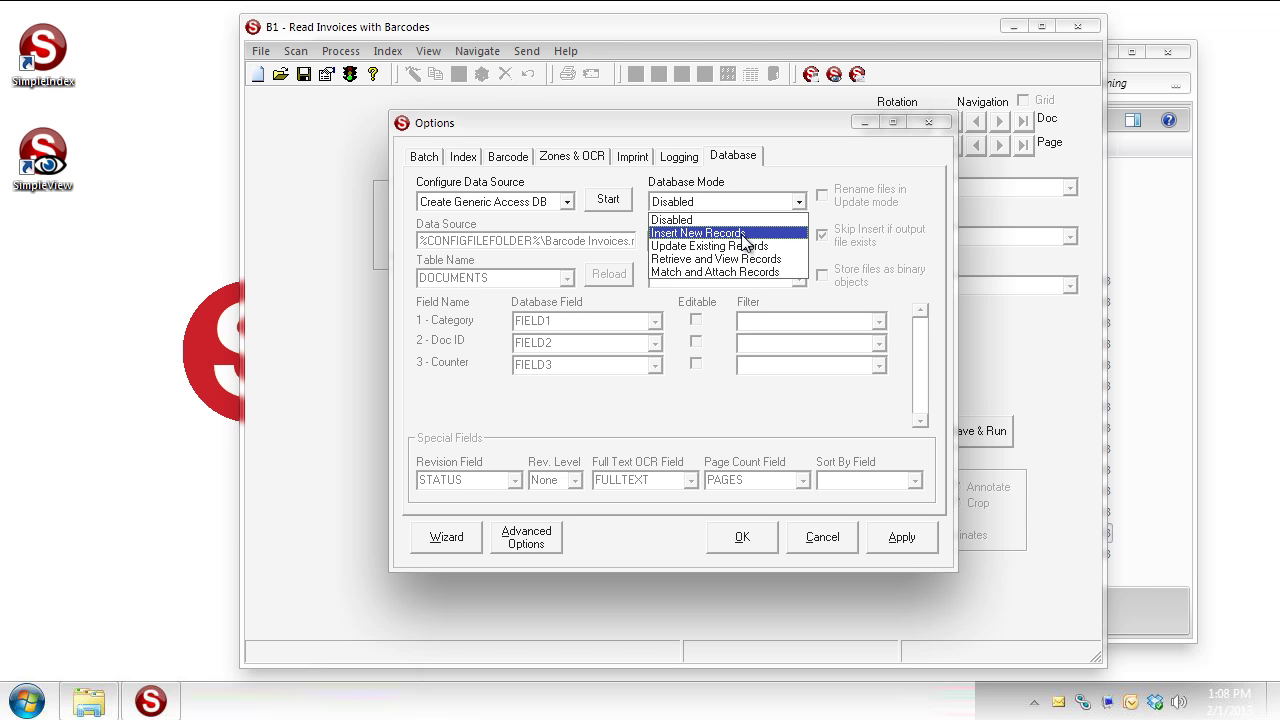
left_click(745, 234)
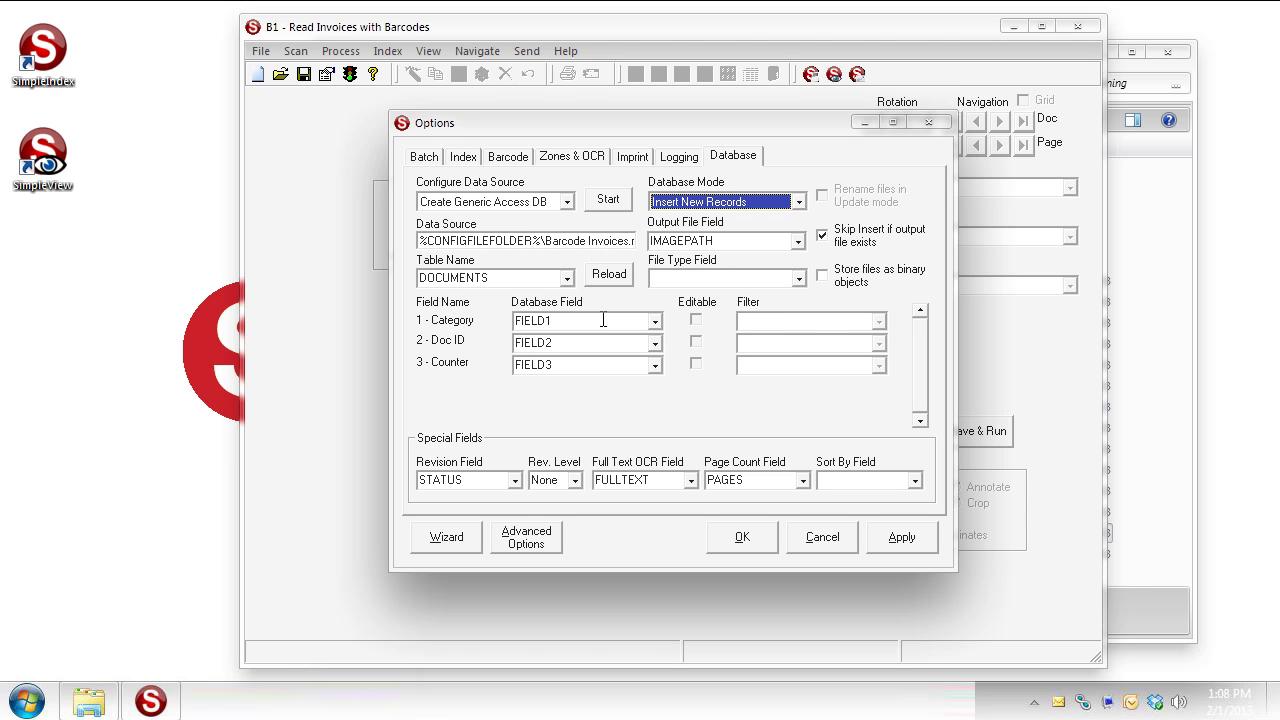
left_click(567, 276)
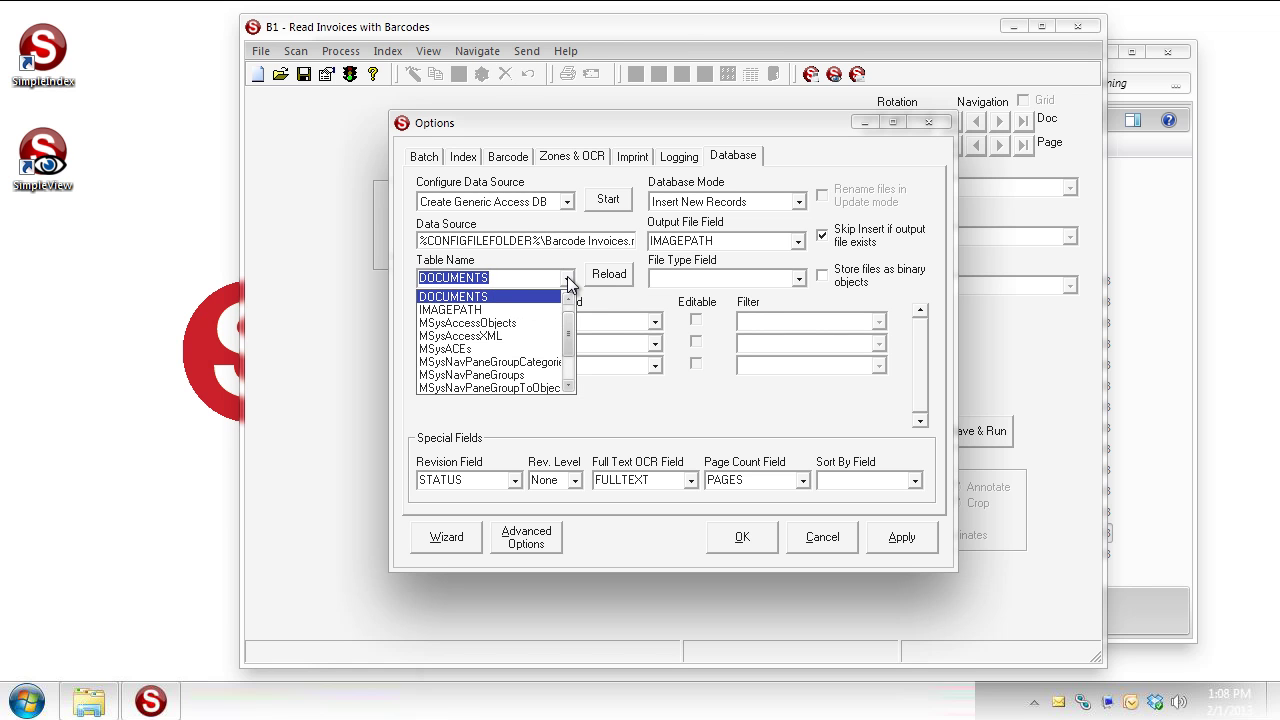
scroll(570, 322, "up", 1)
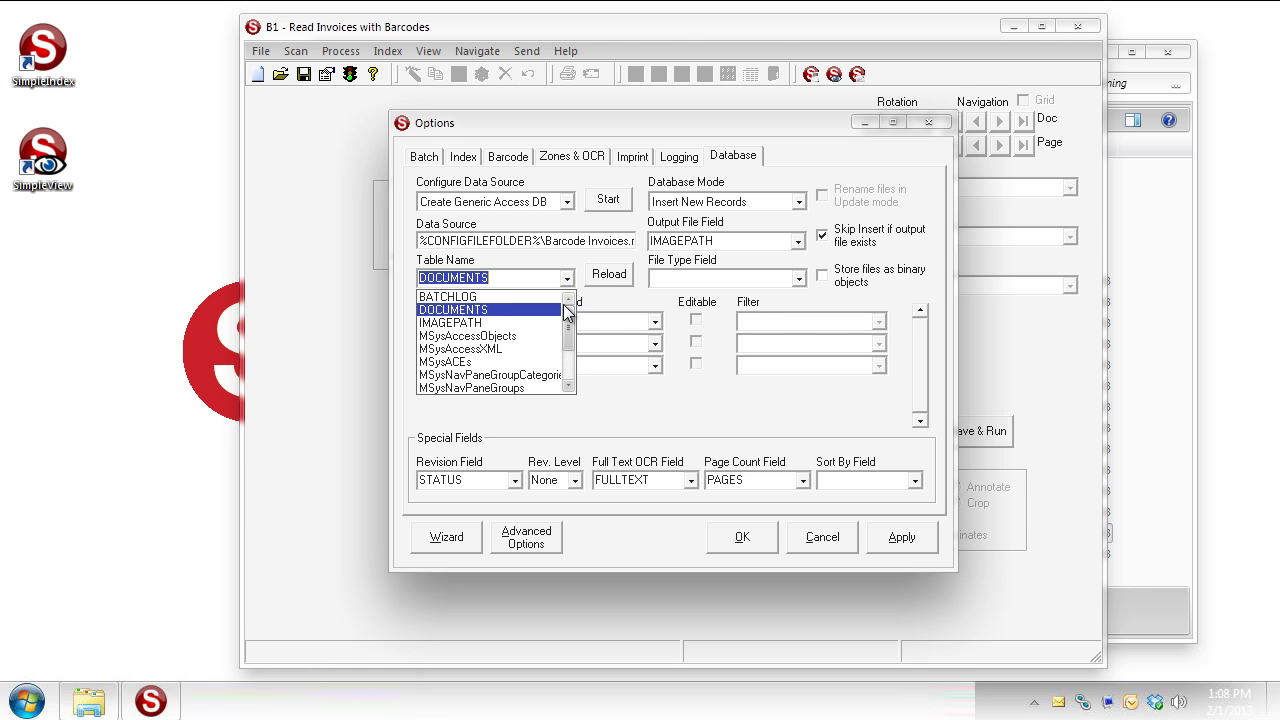
left_click(470, 318)
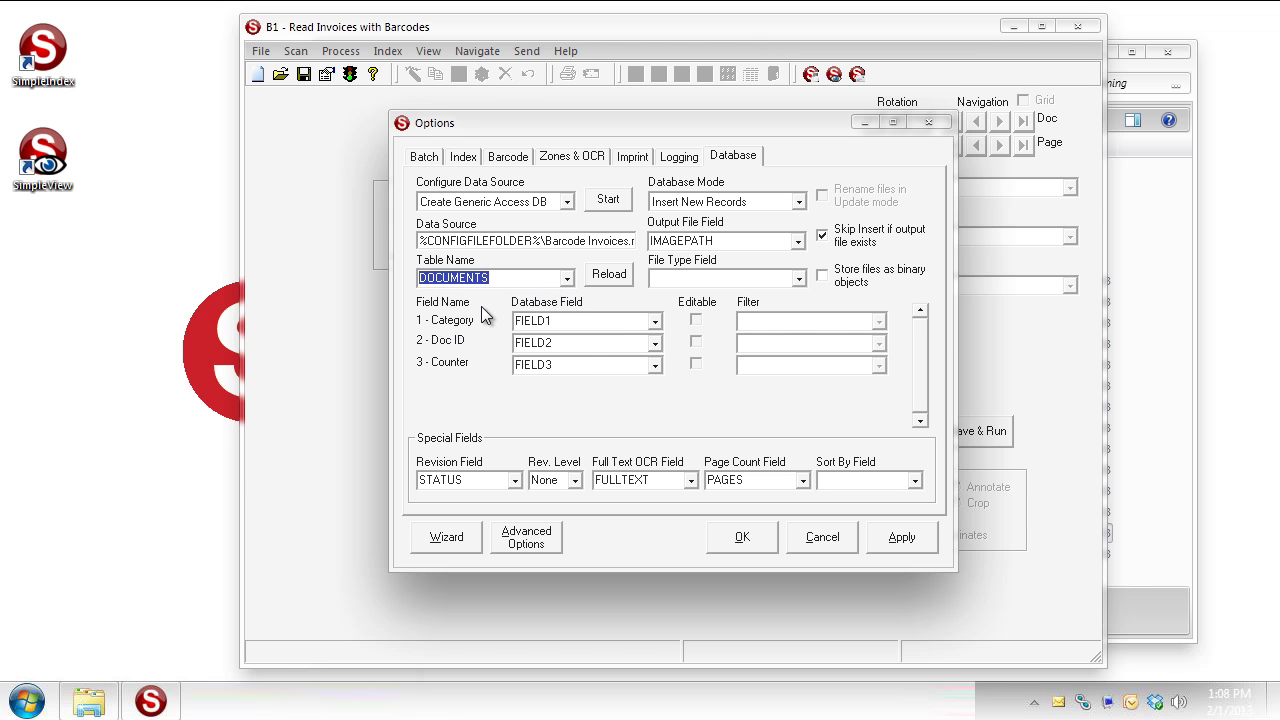
left_click(655, 322)
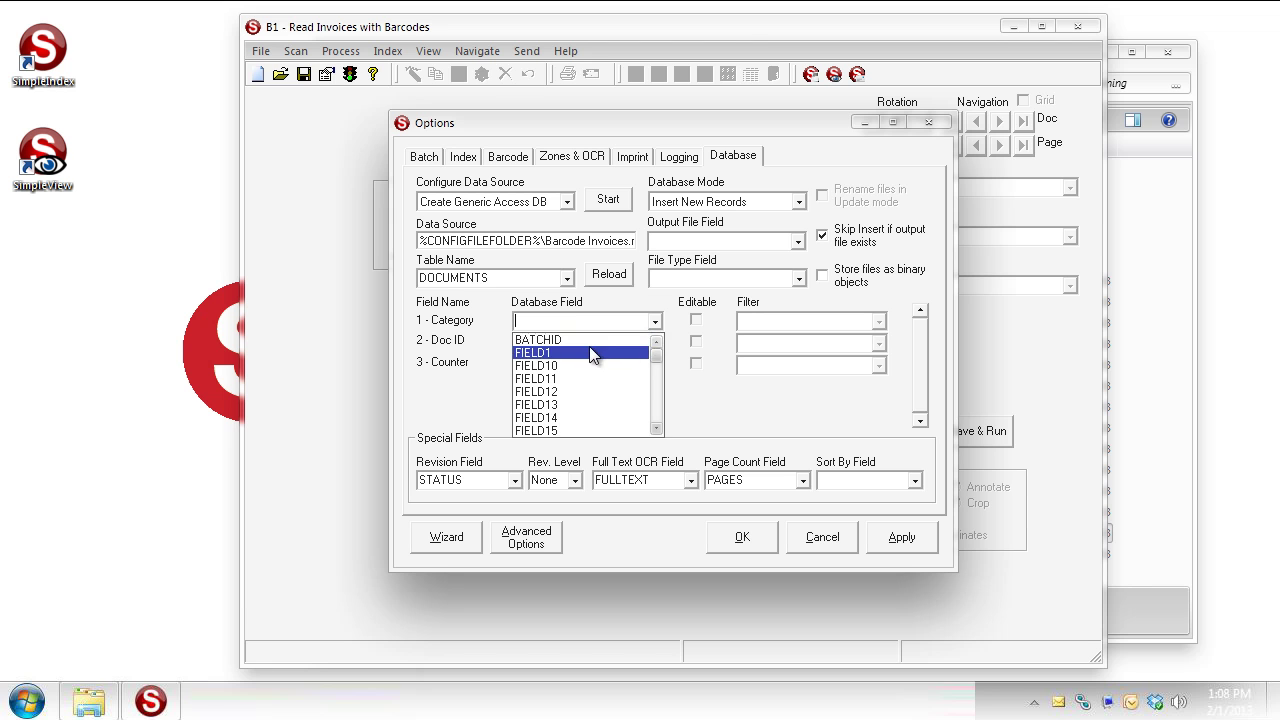
left_click(598, 353)
left_click(657, 343)
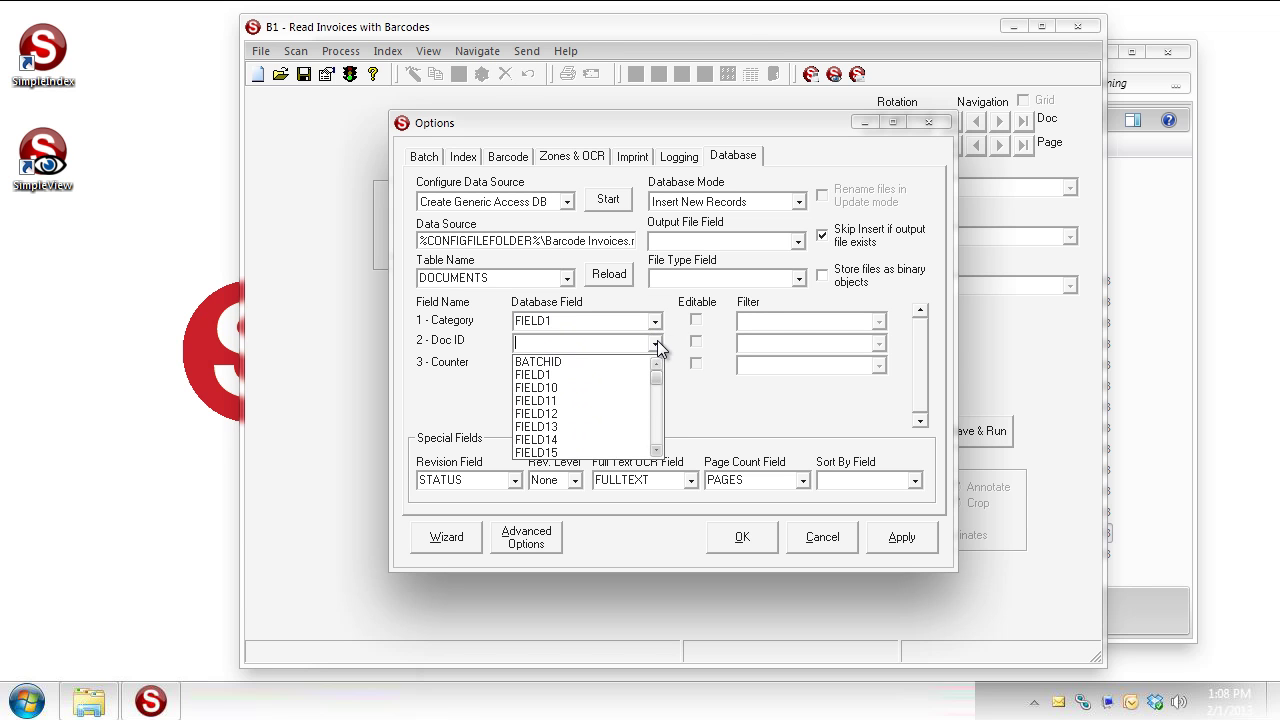
left_click(655, 402)
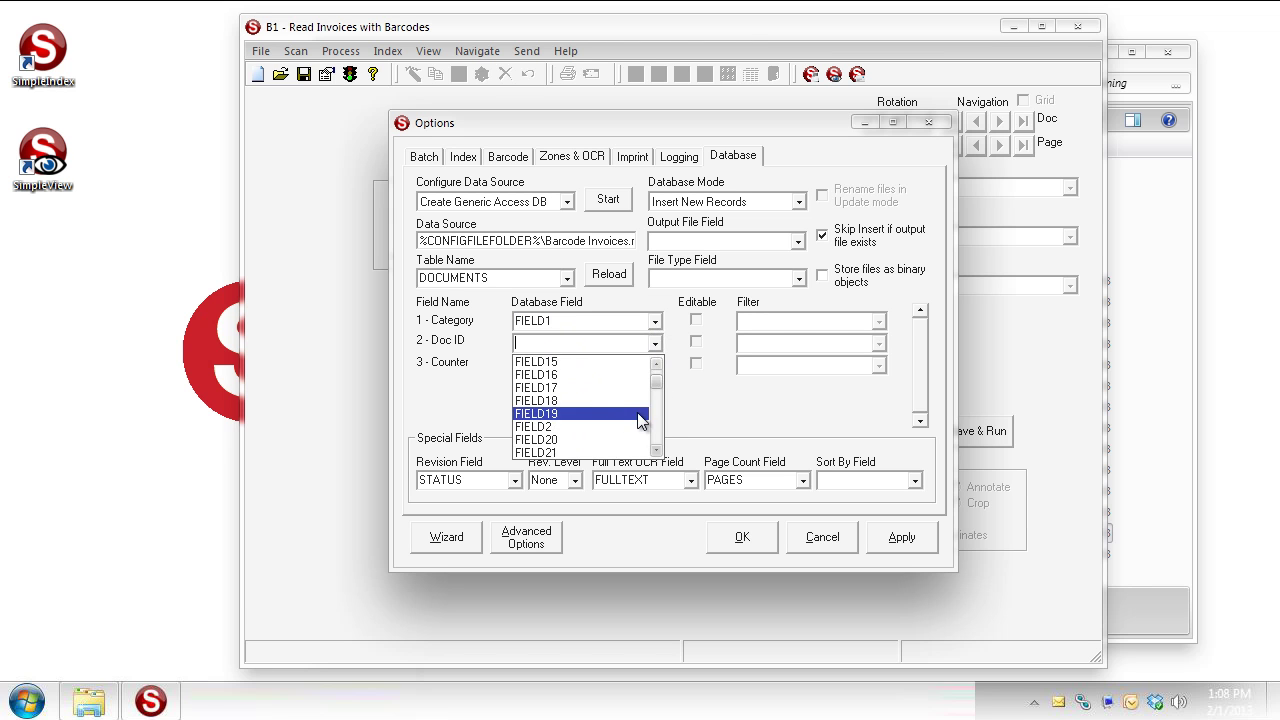
left_click(607, 426)
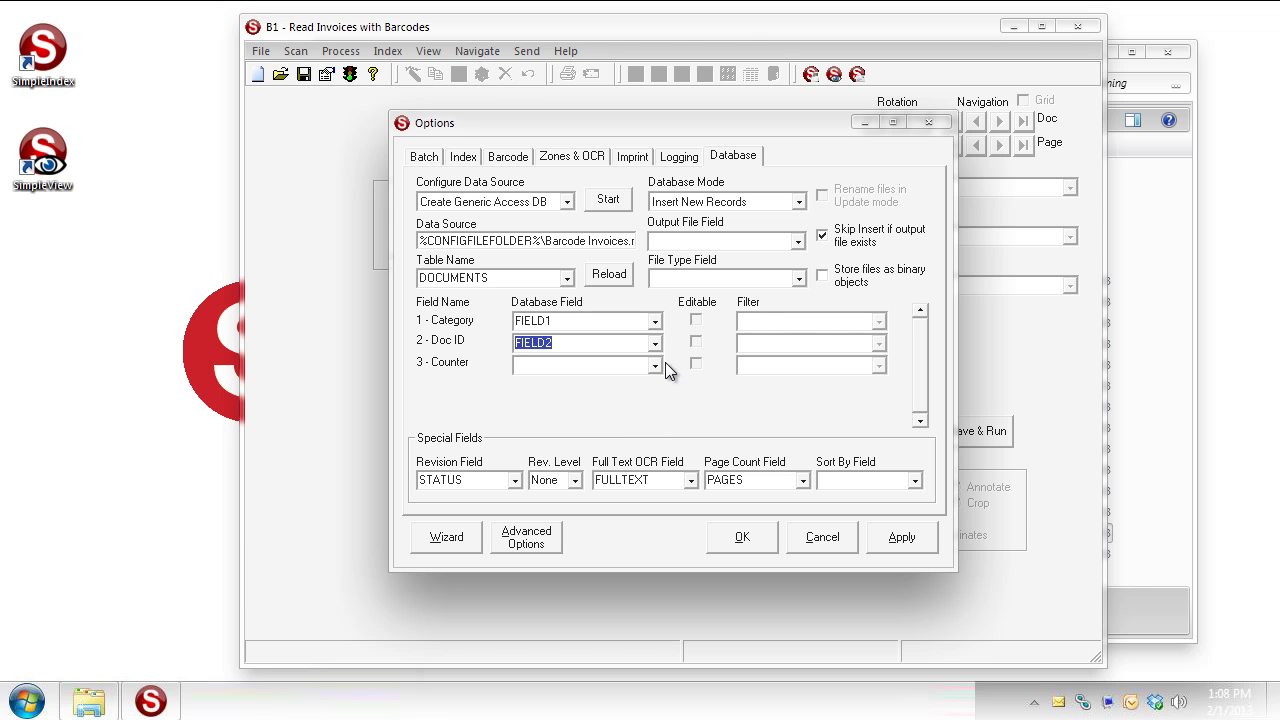
left_click(656, 365)
left_click(657, 422)
left_click(657, 422)
left_click(657, 422)
left_click(597, 412)
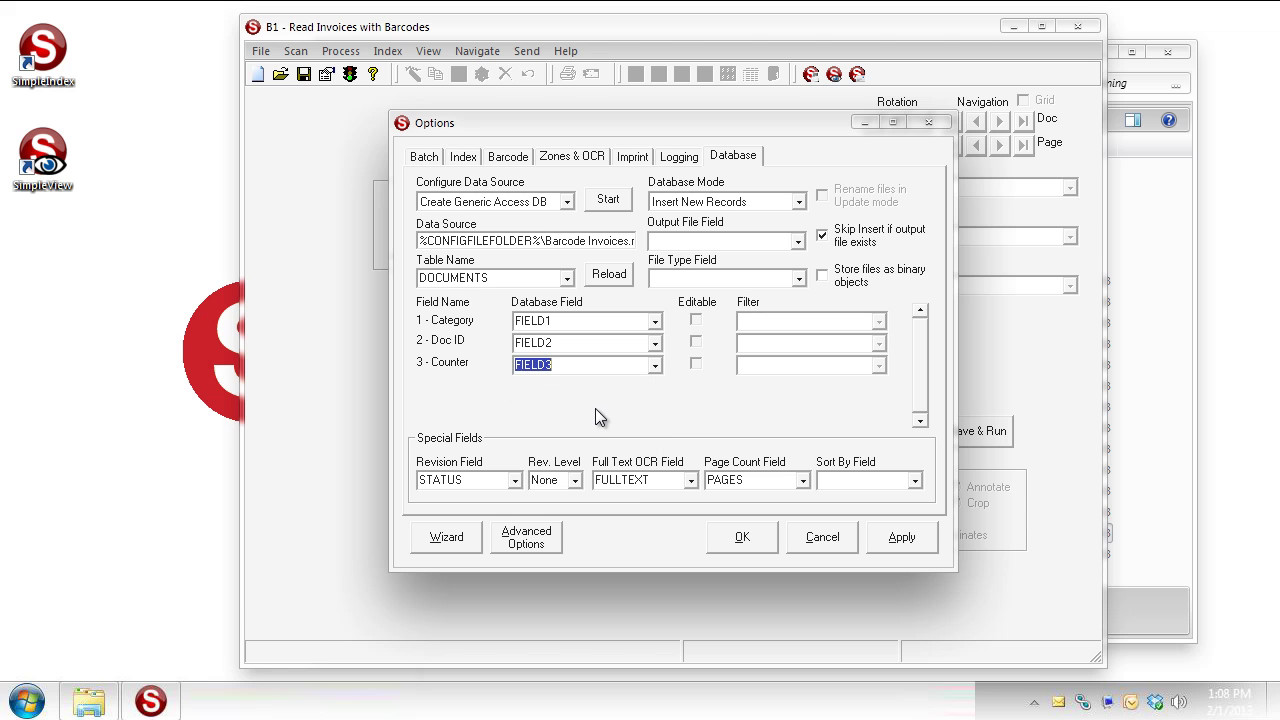
left_click(799, 244)
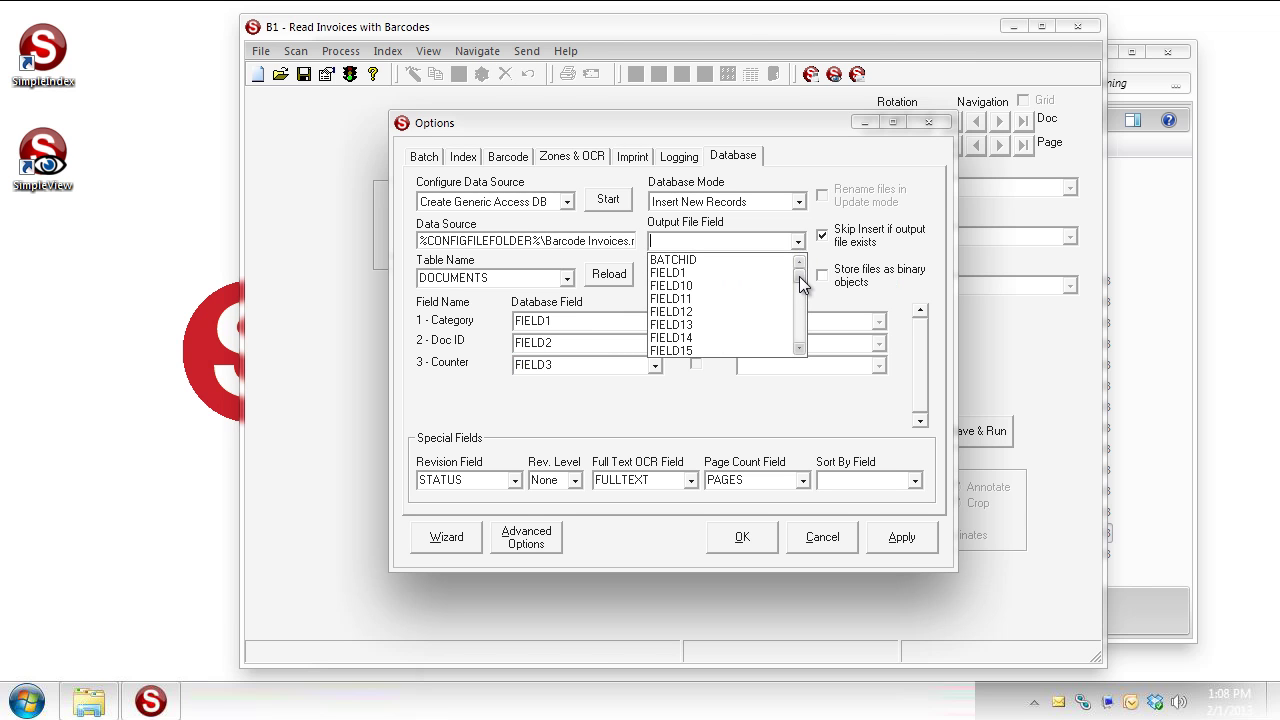
left_click_drag(799, 276, 801, 338)
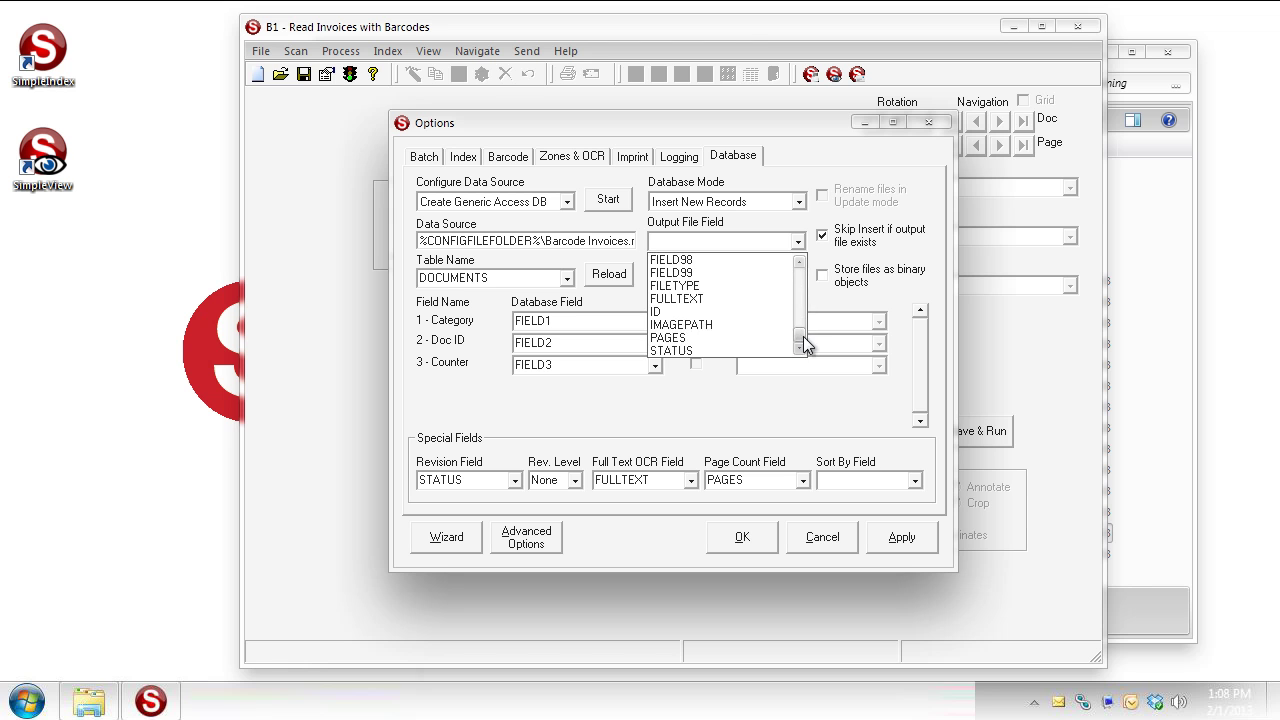
left_click(746, 325)
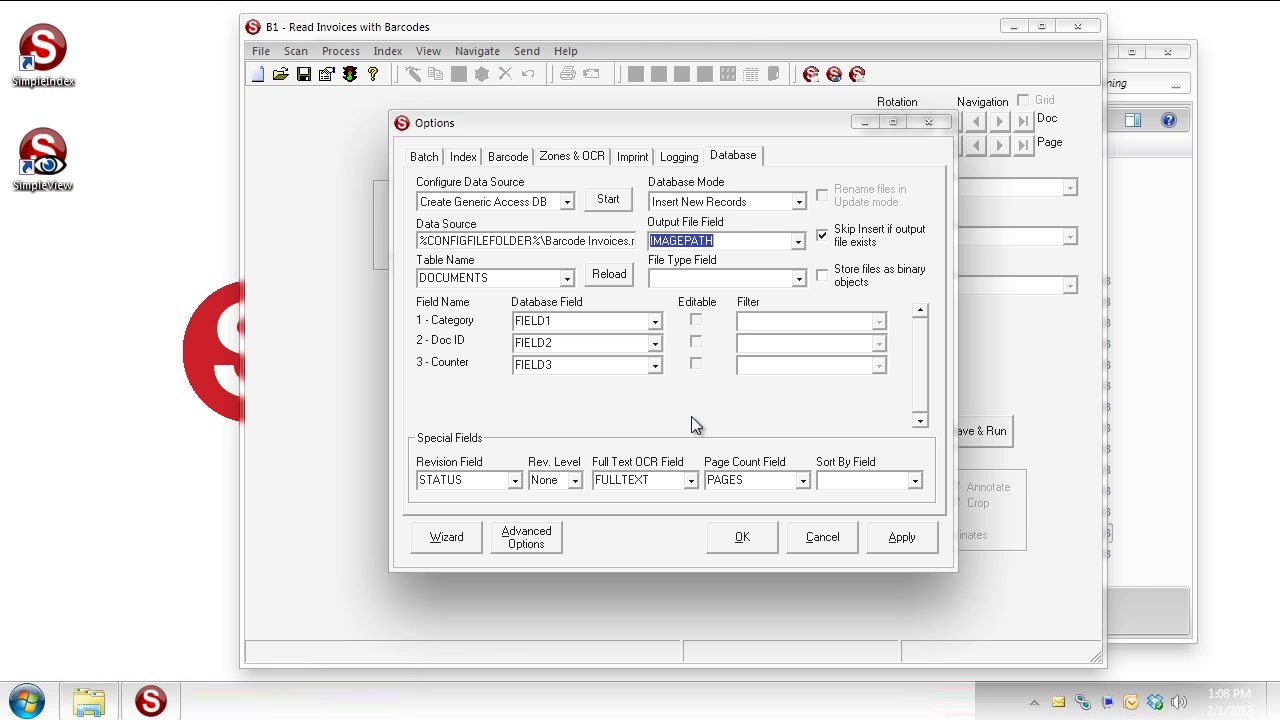
Step: Apply the Options, run the barcode job on the input files, and bring the training folder forward
left_click(738, 540)
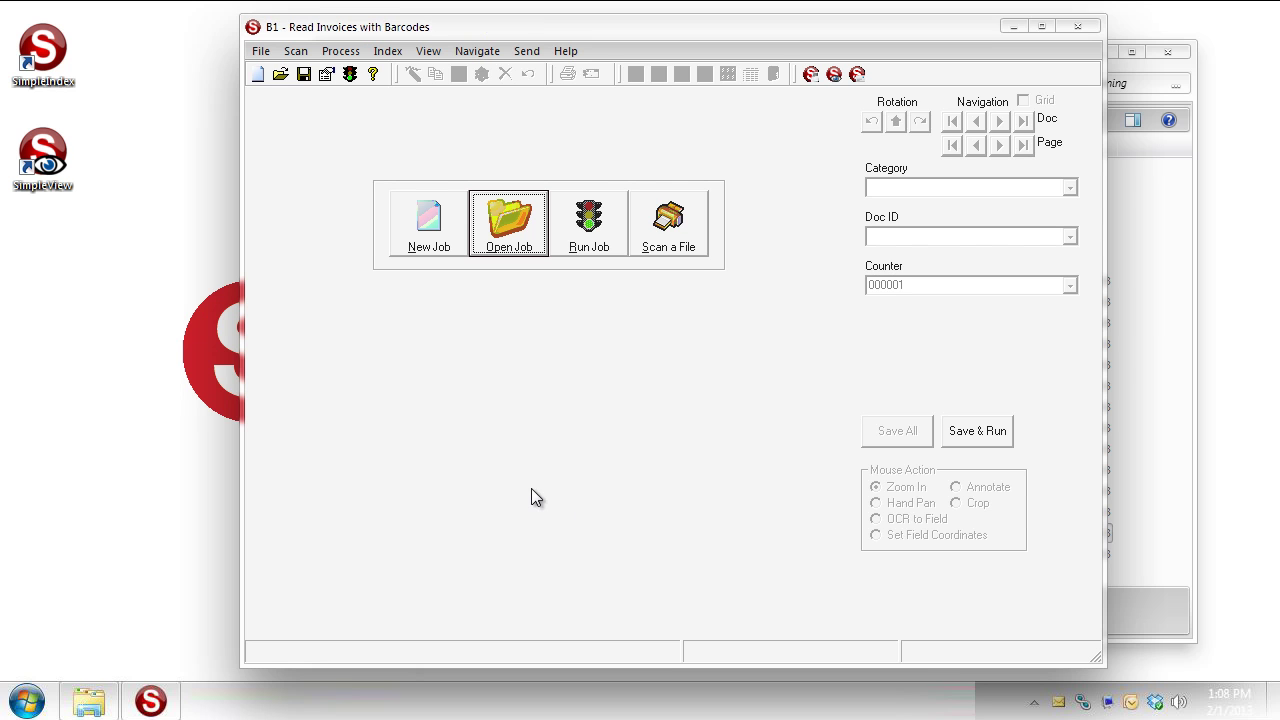
left_click(595, 248)
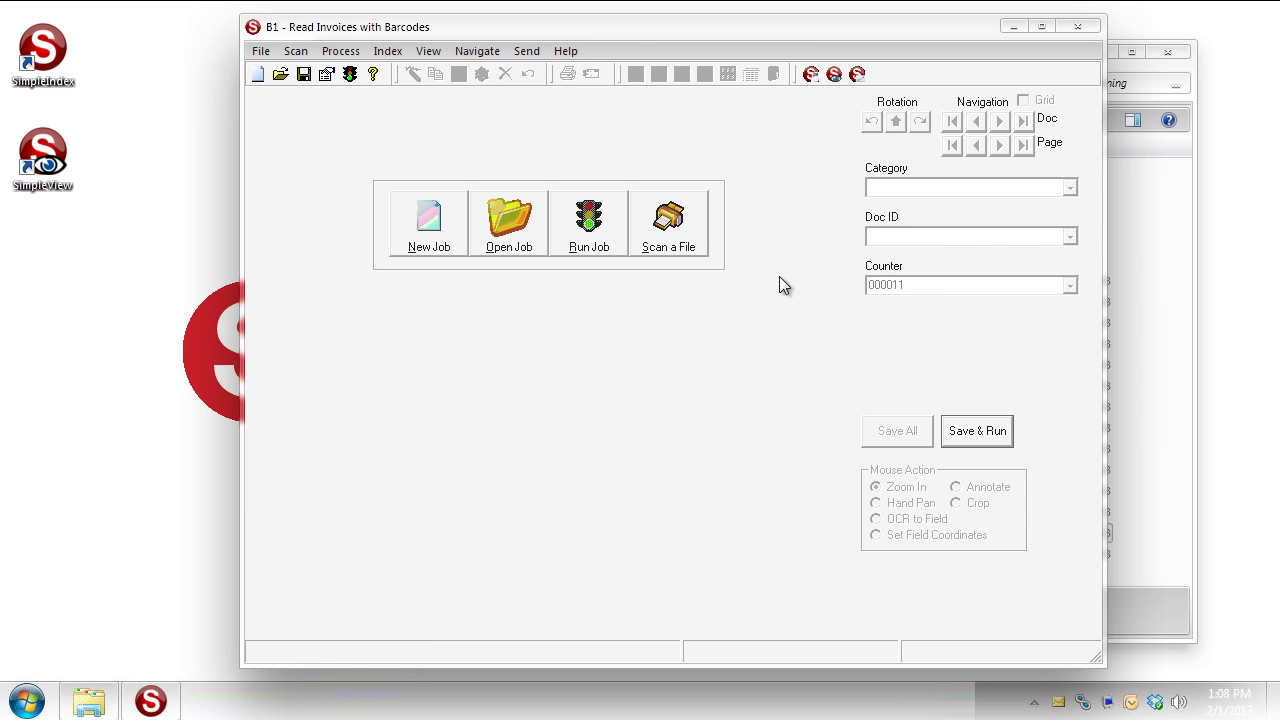
left_click(1155, 618)
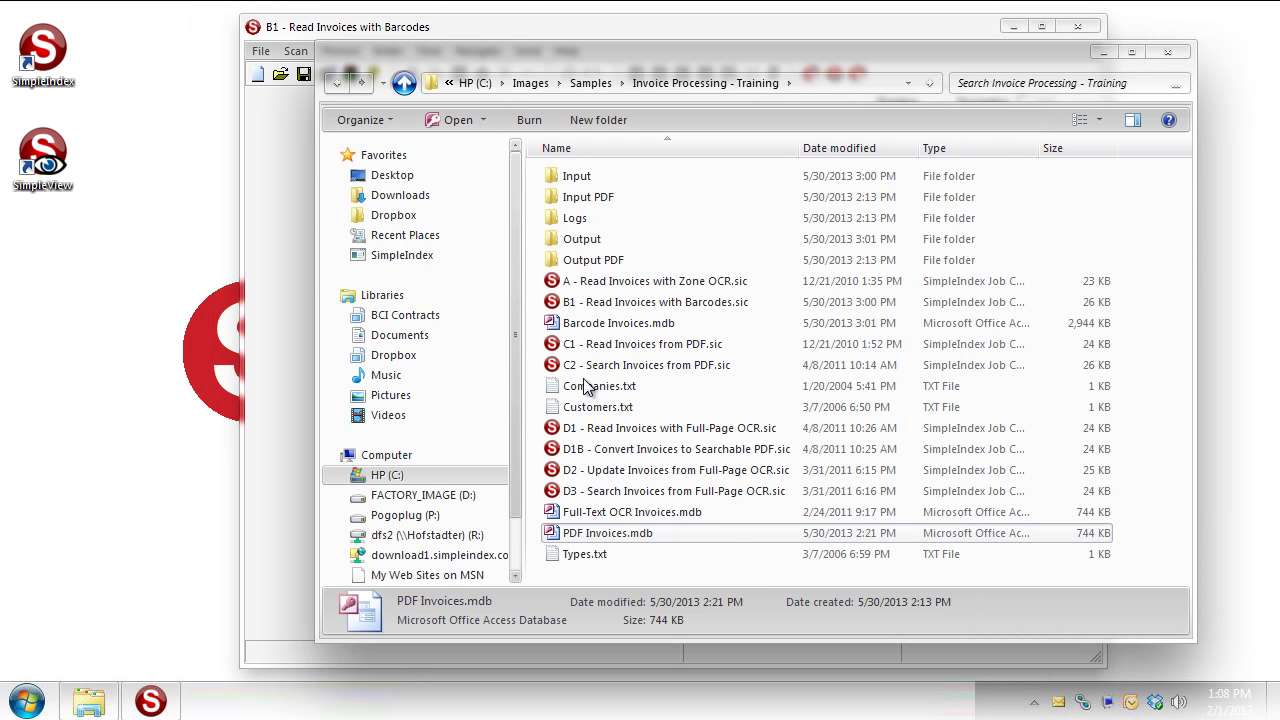
Step: Open the DOCUMENTS table of Barcode Invoices.mdb and widen IMAGEPATH to show full paths
double_click(575, 325)
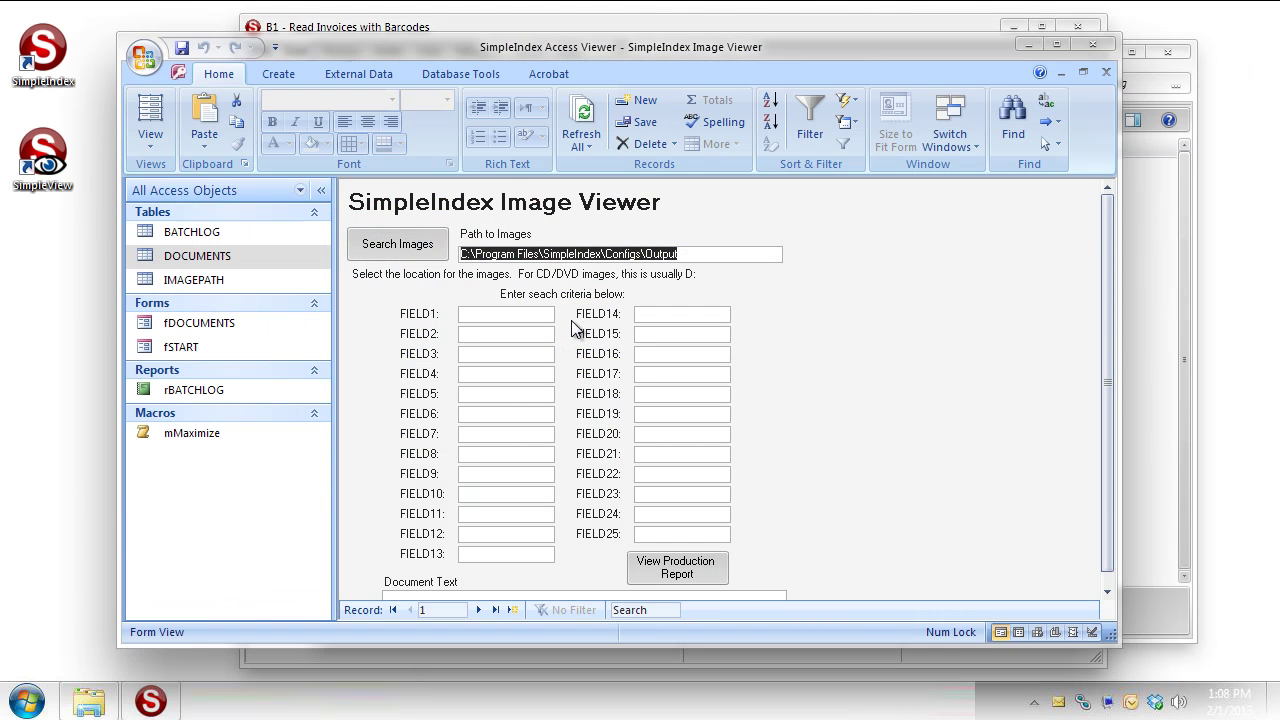
double_click(211, 259)
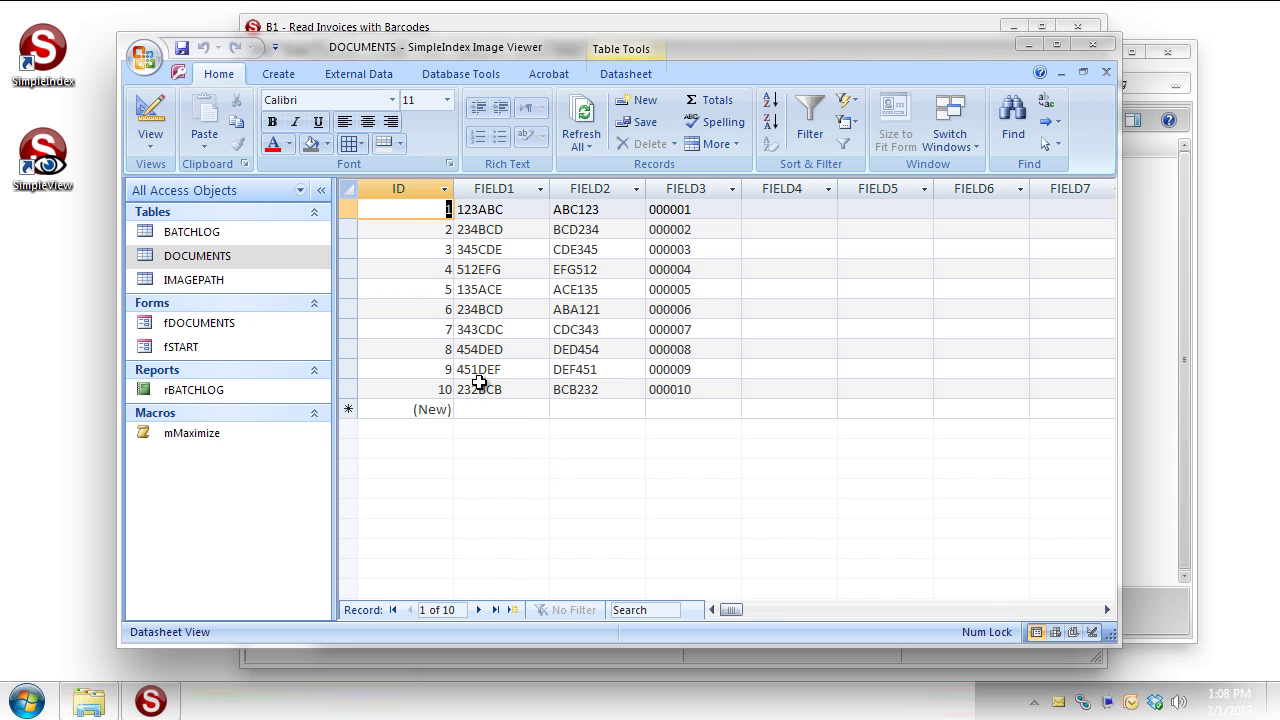
left_click_drag(735, 612, 1068, 614)
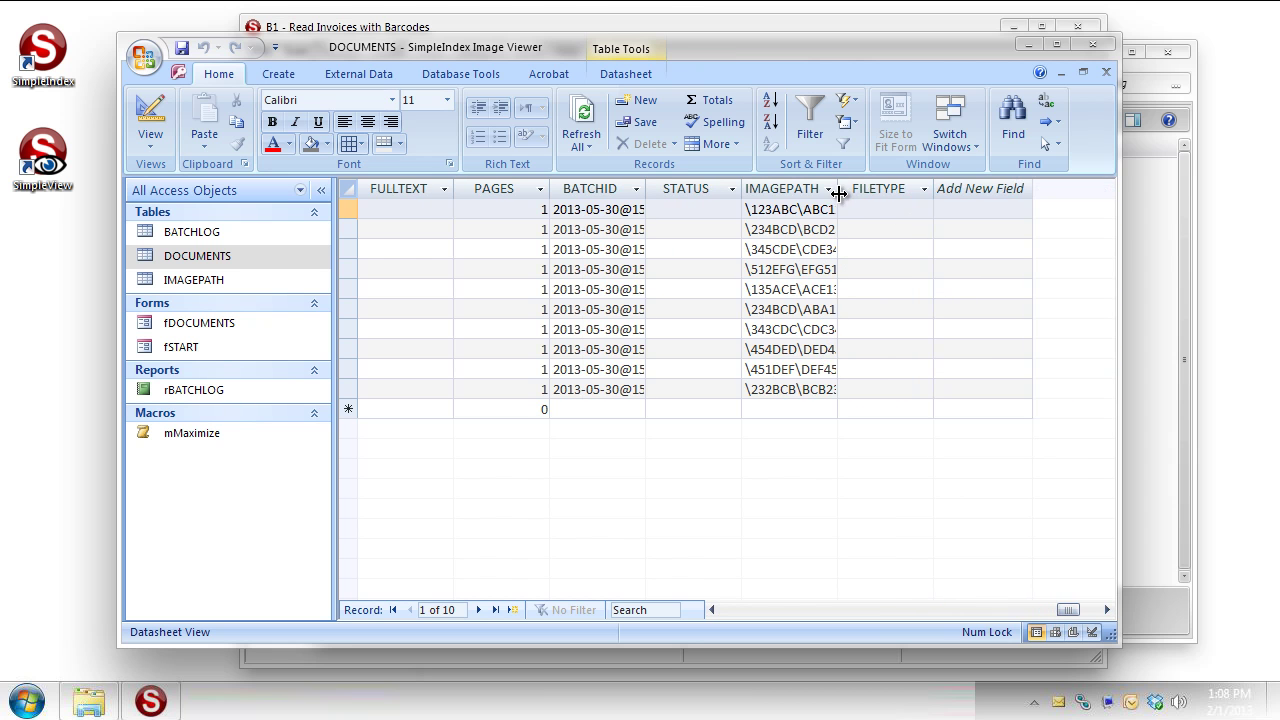
left_click_drag(837, 196, 925, 202)
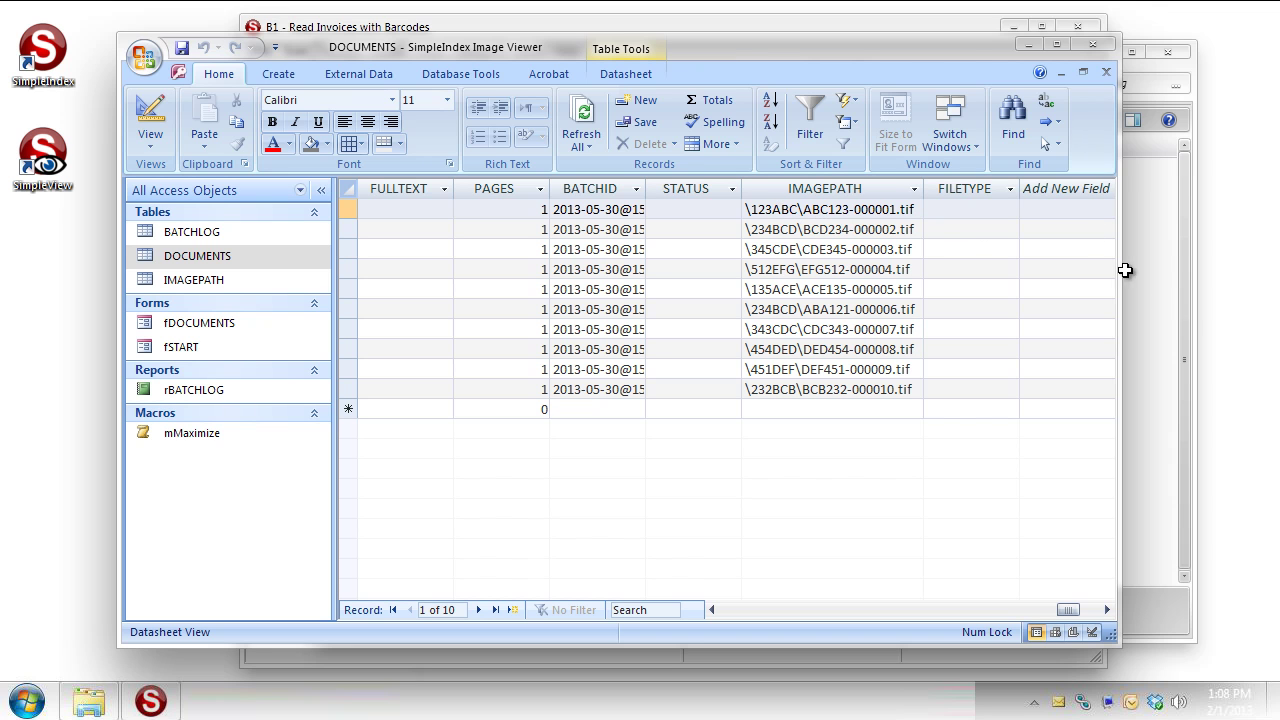
Step: Close Access, view ABC123-000001.tif in Output\123ABC, then close Explorer
left_click(1093, 44)
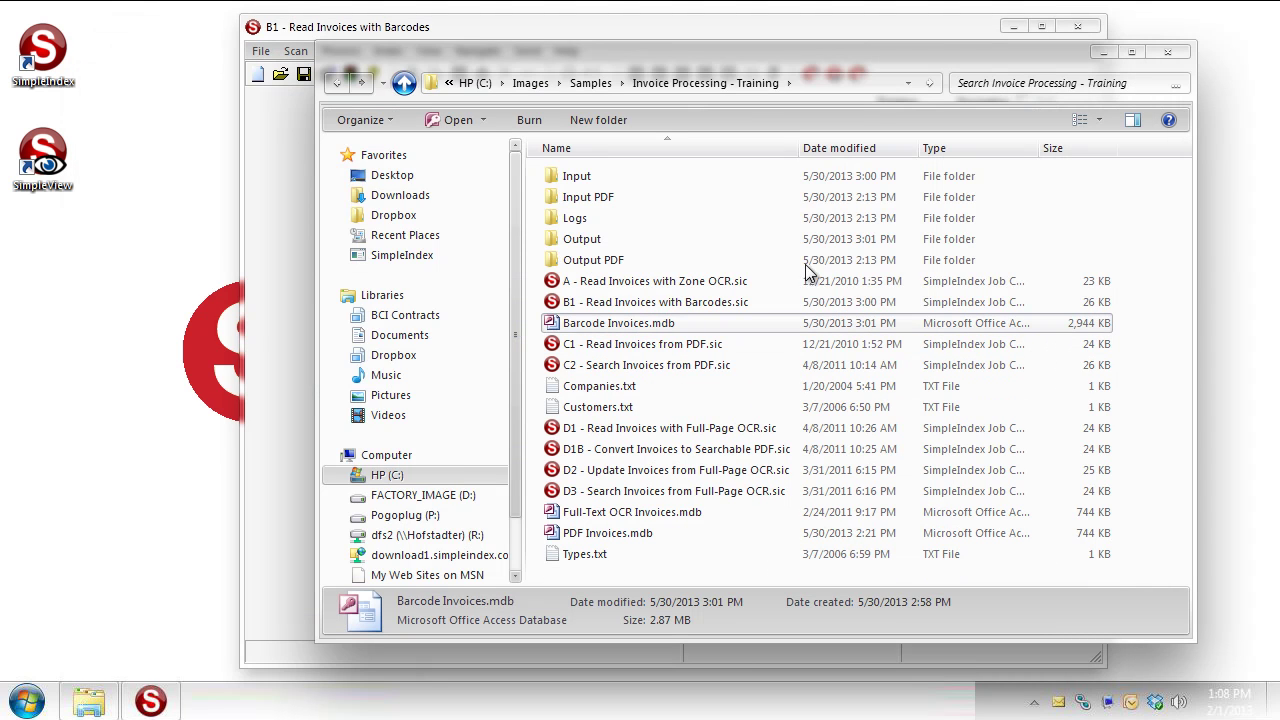
double_click(603, 238)
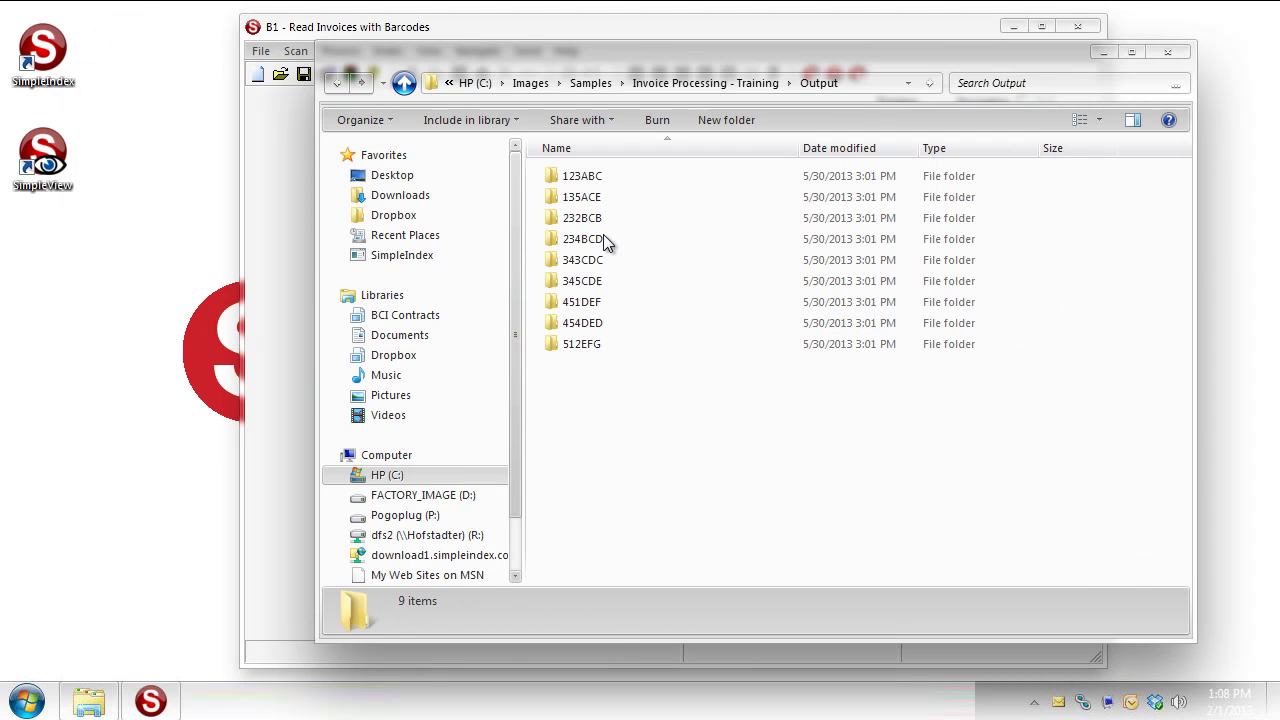
double_click(567, 182)
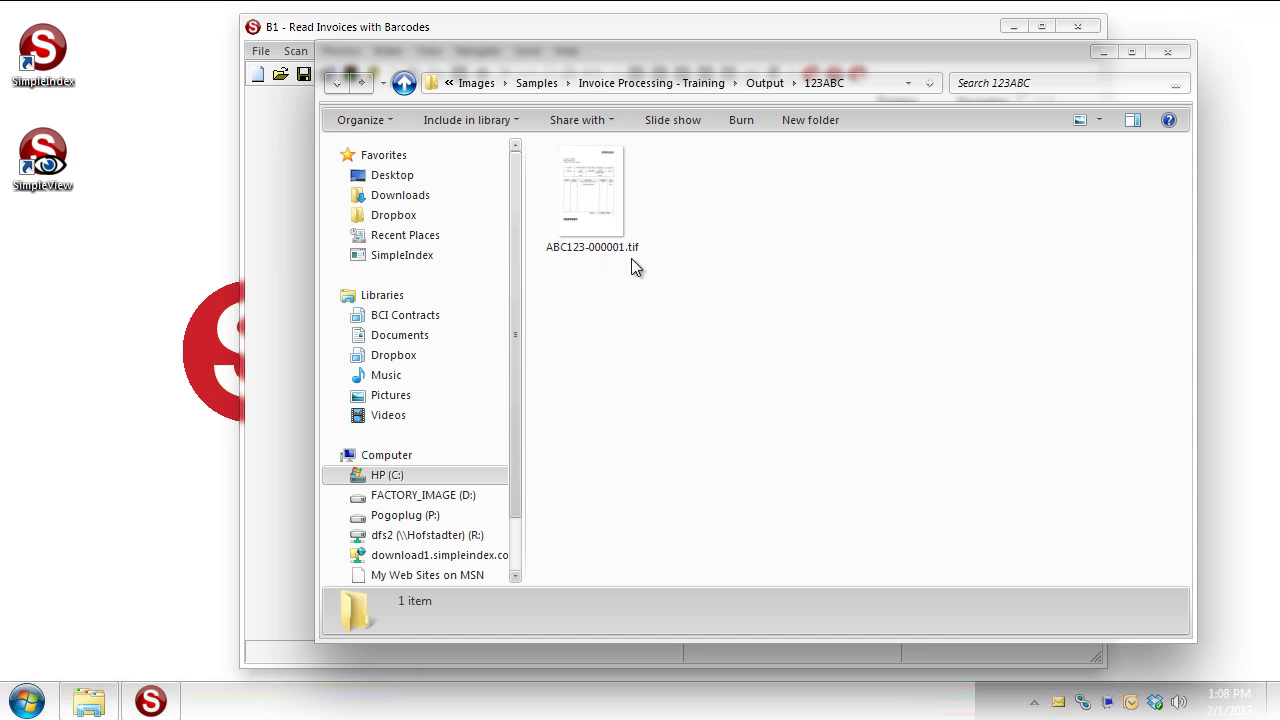
left_click(1174, 56)
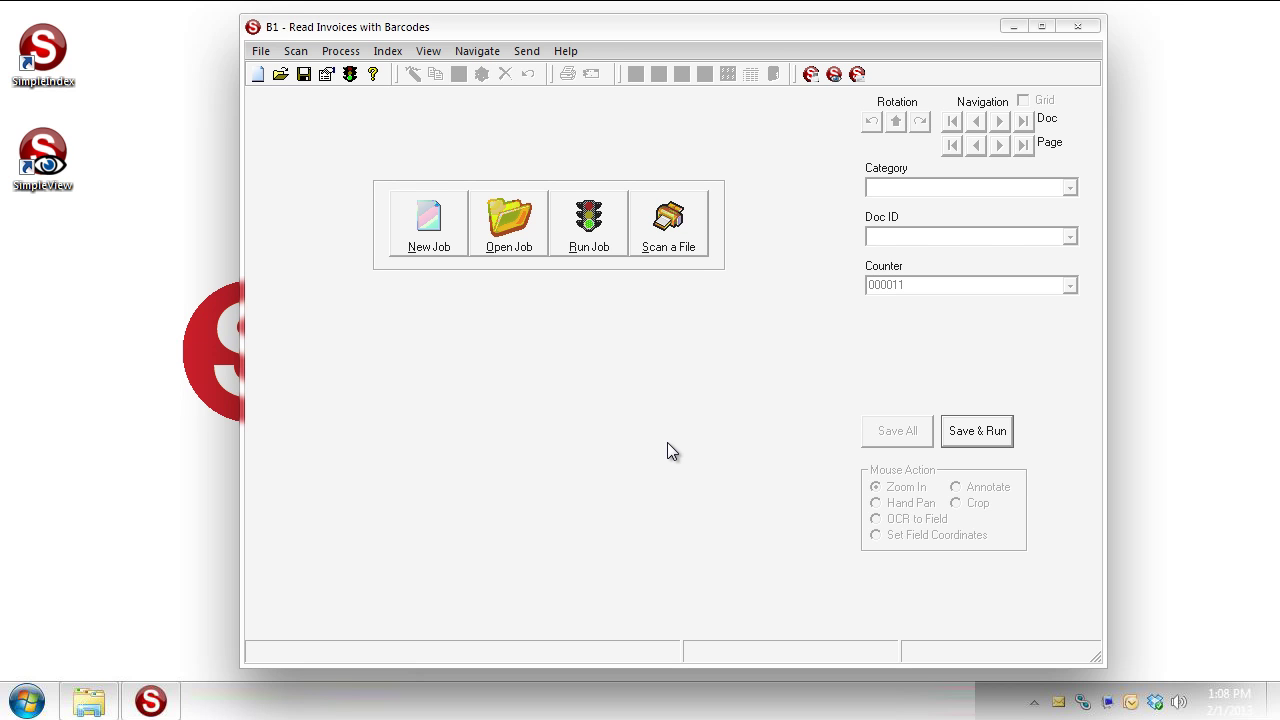
Step: Set Database Mode to Retrieve and View Records, making Category, Doc ID and Counter list fields
left_click(326, 76)
left_click(733, 156)
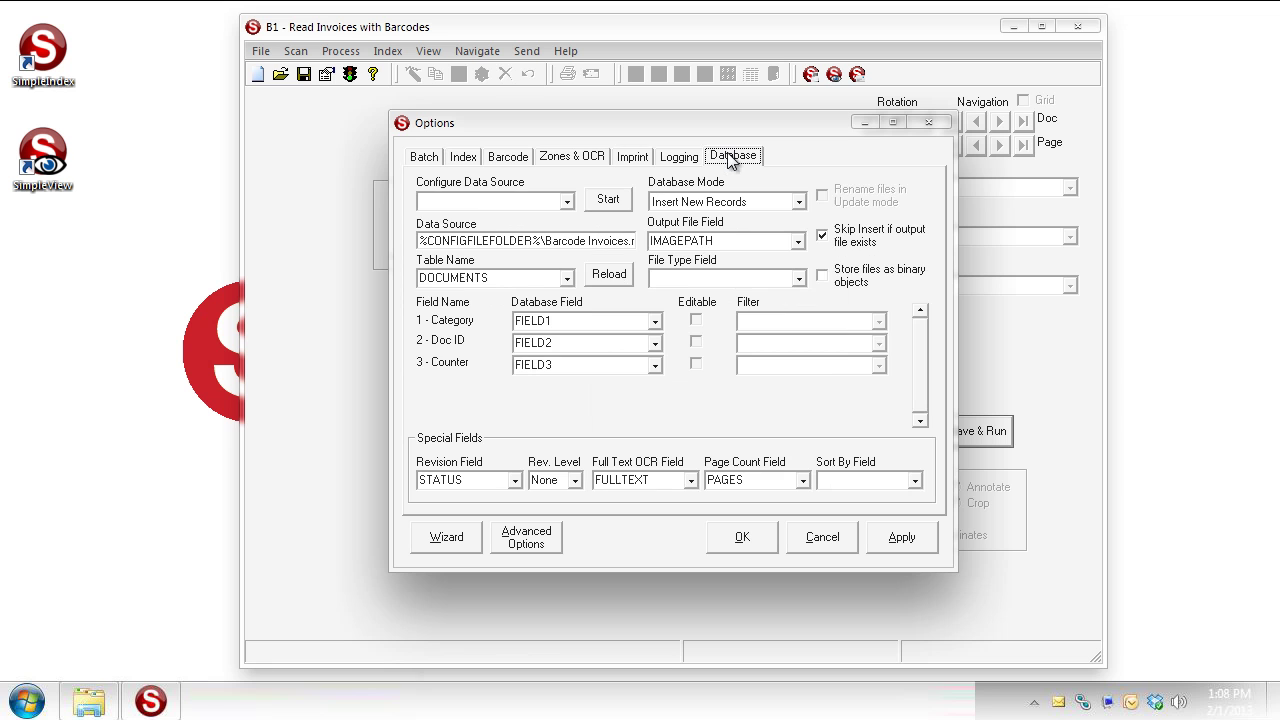
left_click(800, 203)
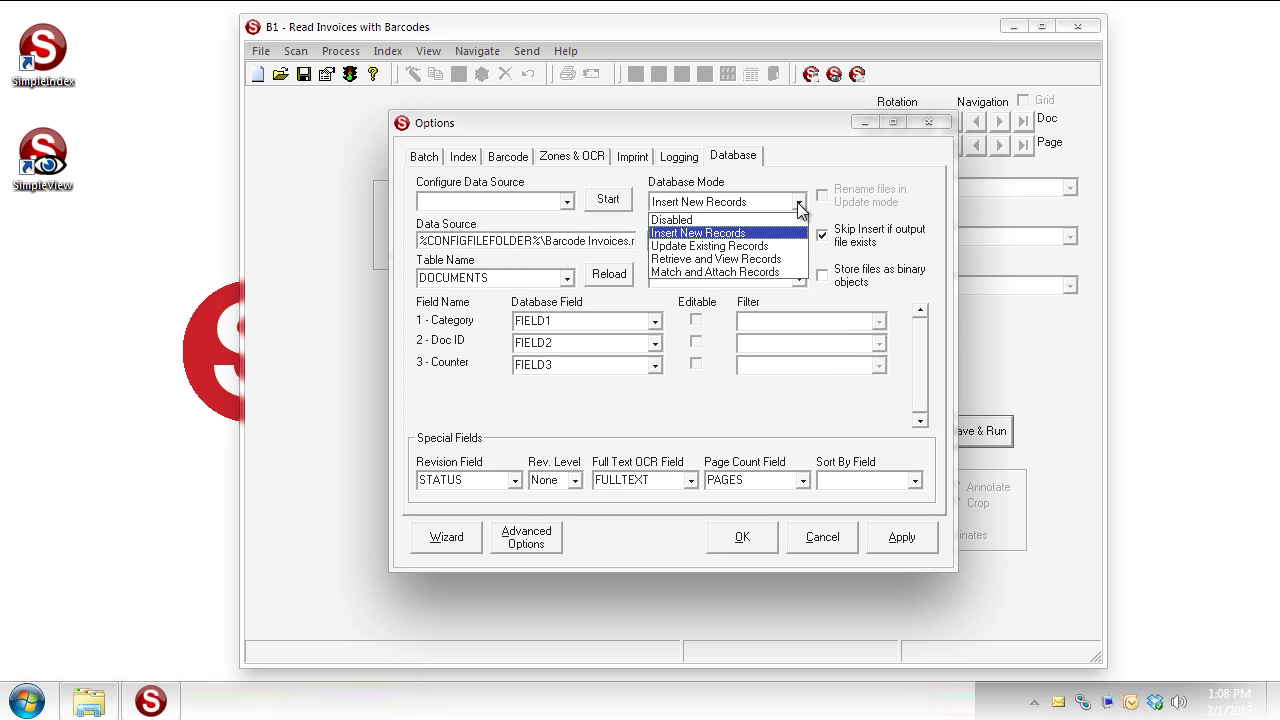
left_click(765, 260)
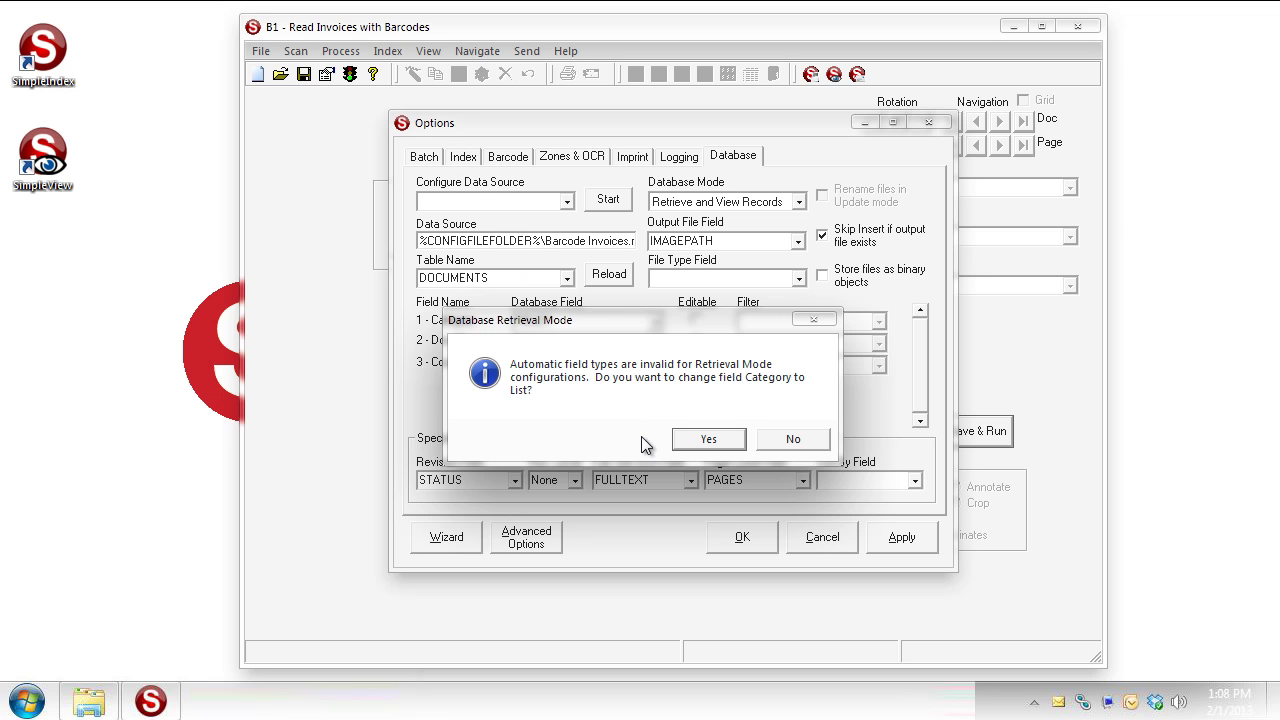
left_click(695, 440)
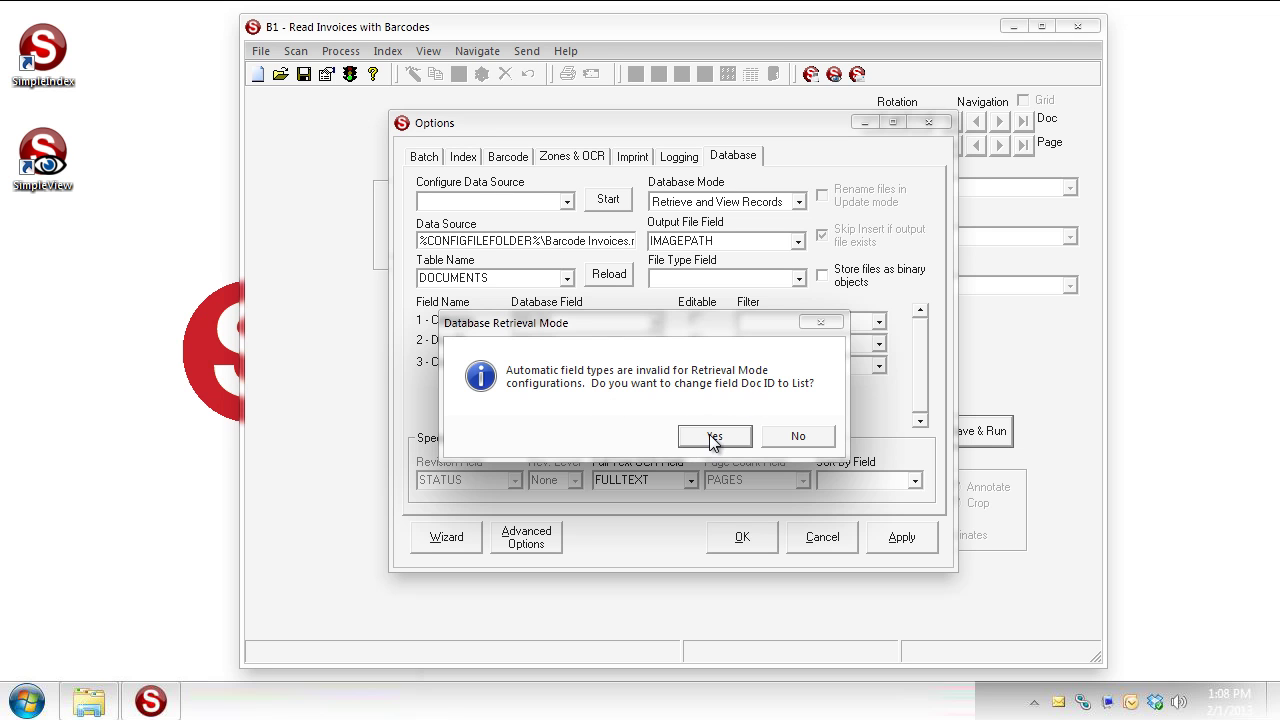
left_click(714, 440)
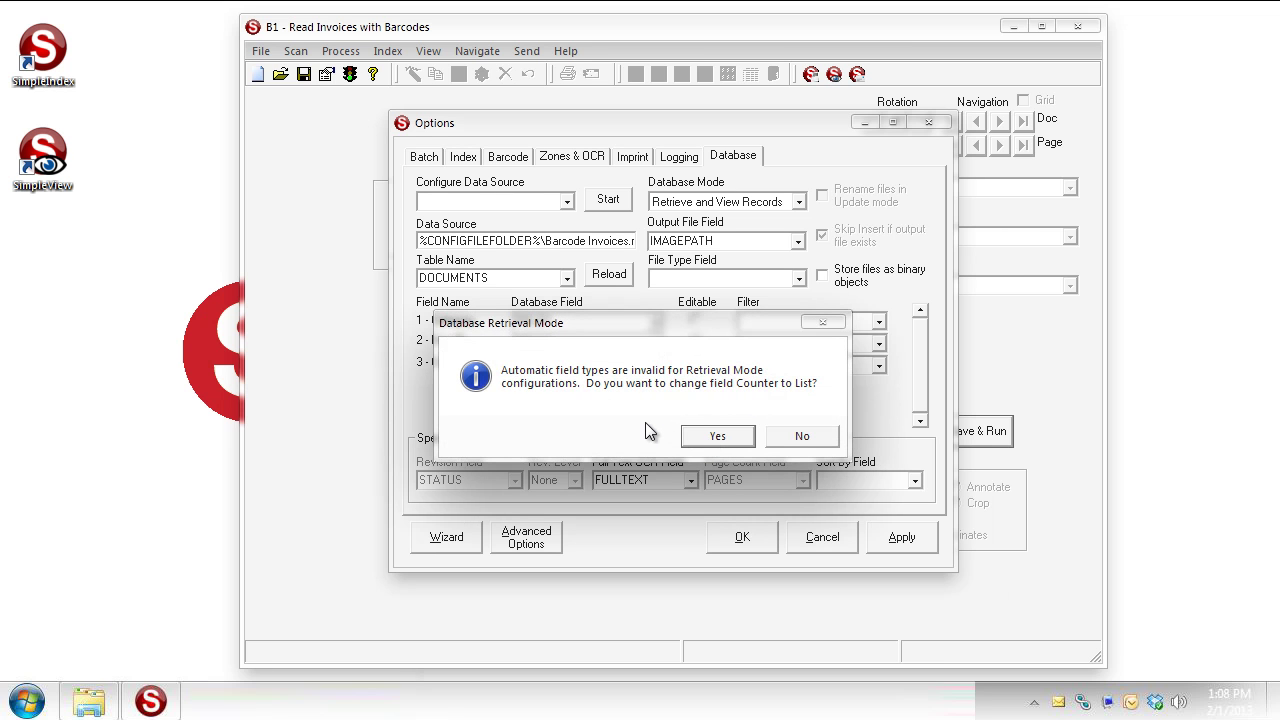
left_click(706, 438)
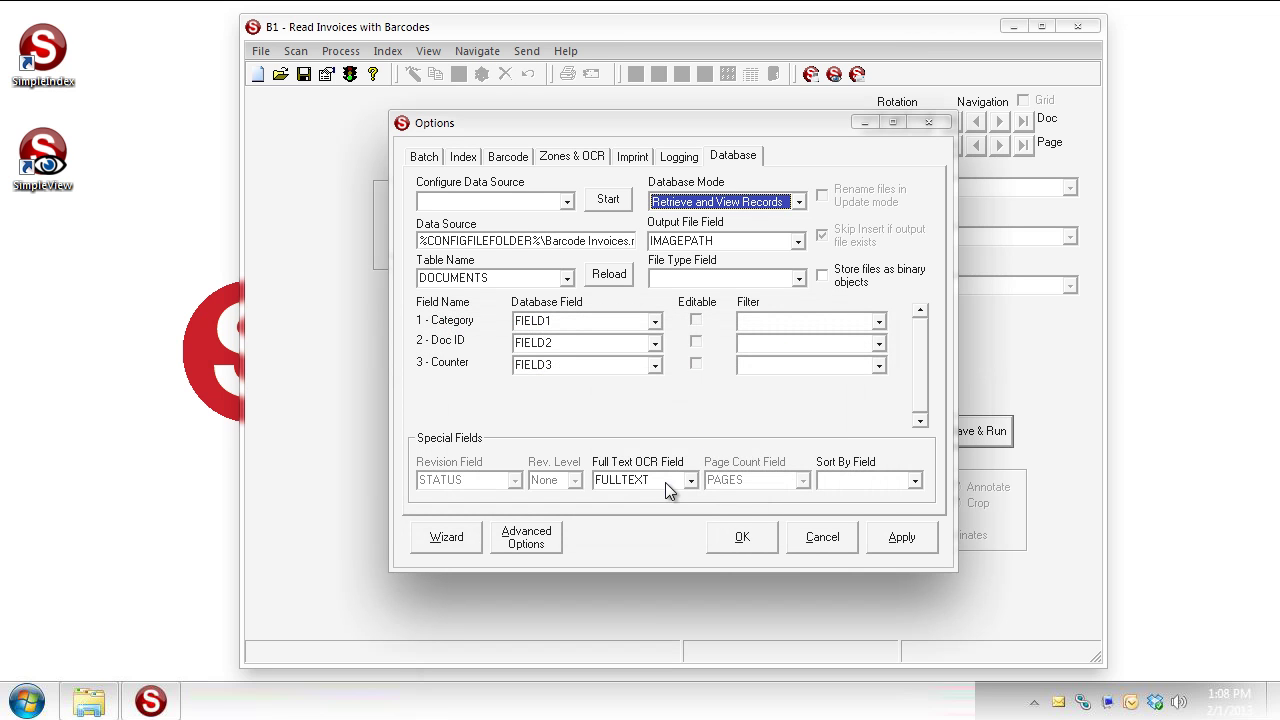
left_click(731, 539)
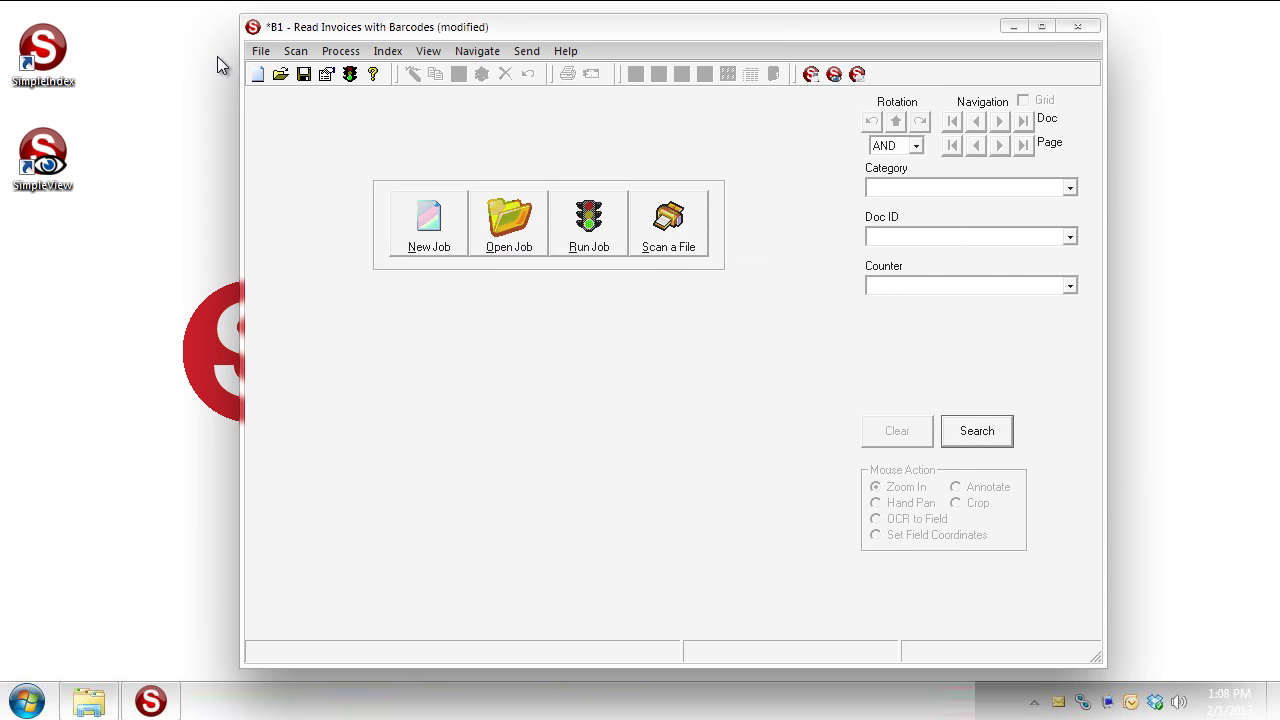
Step: Save the job under the new name 'B2 - Search Invoices with Barcodes.sic'
left_click(257, 52)
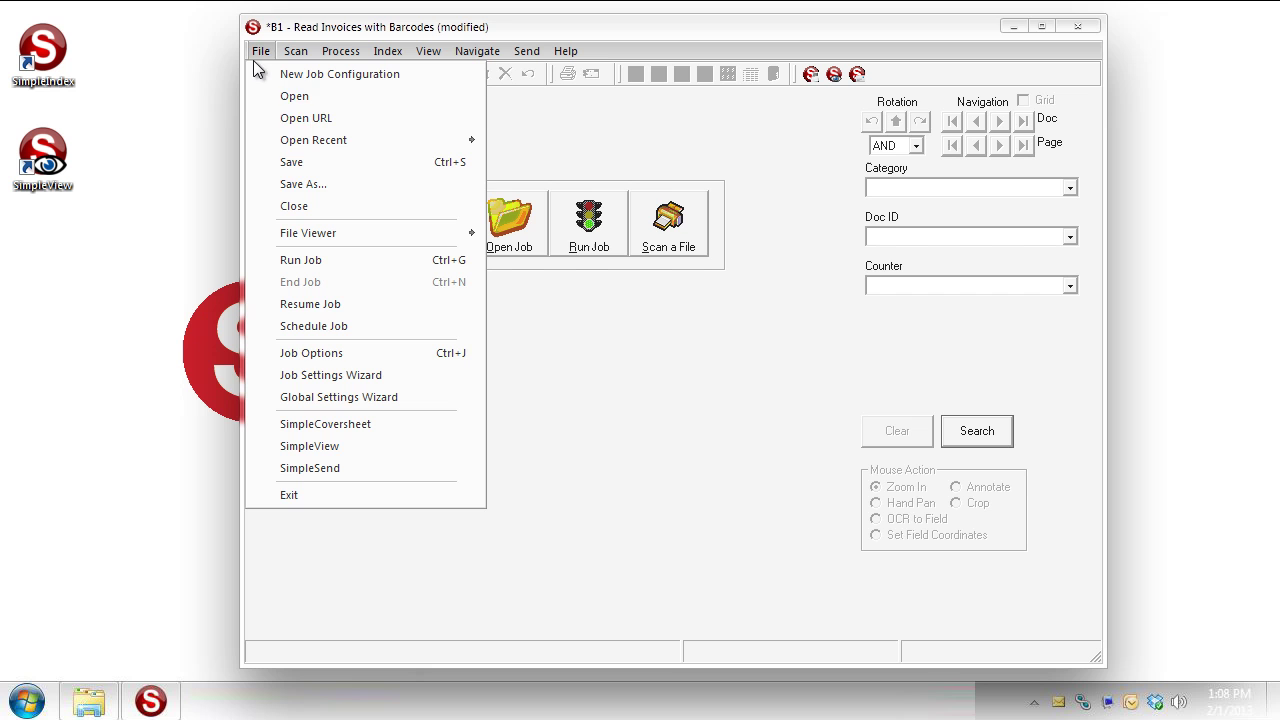
left_click(303, 186)
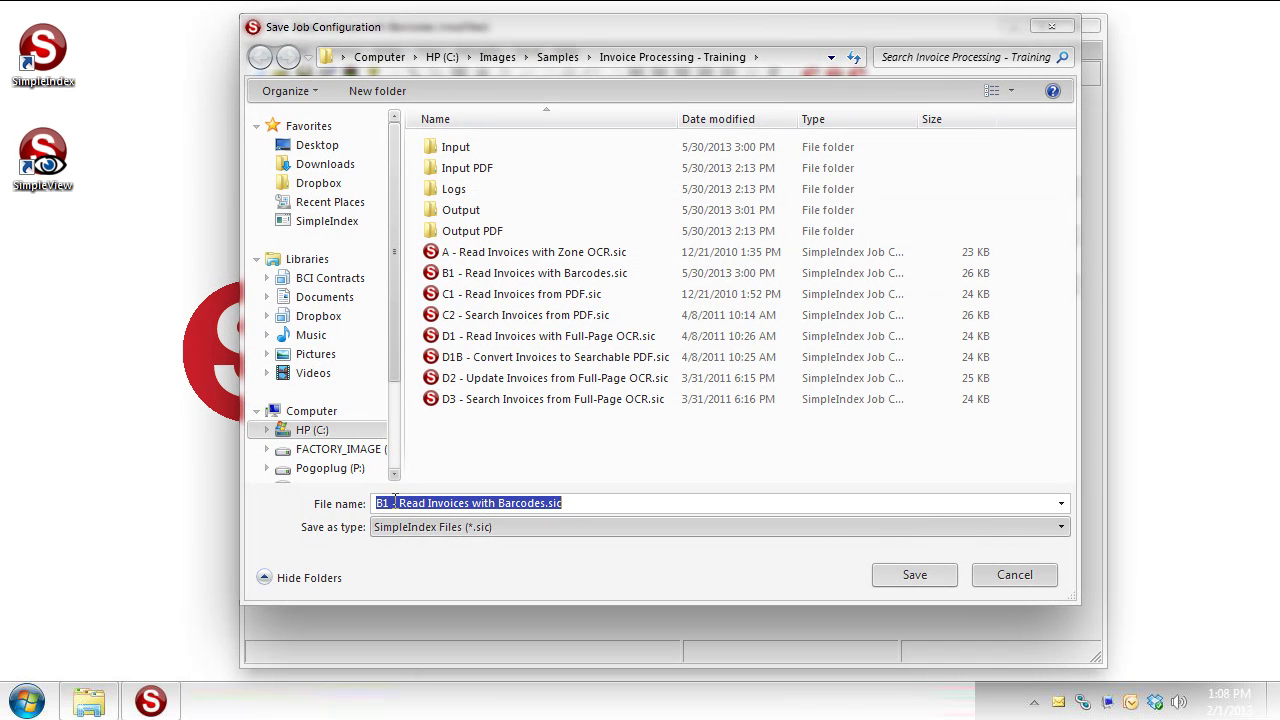
left_click(392, 504)
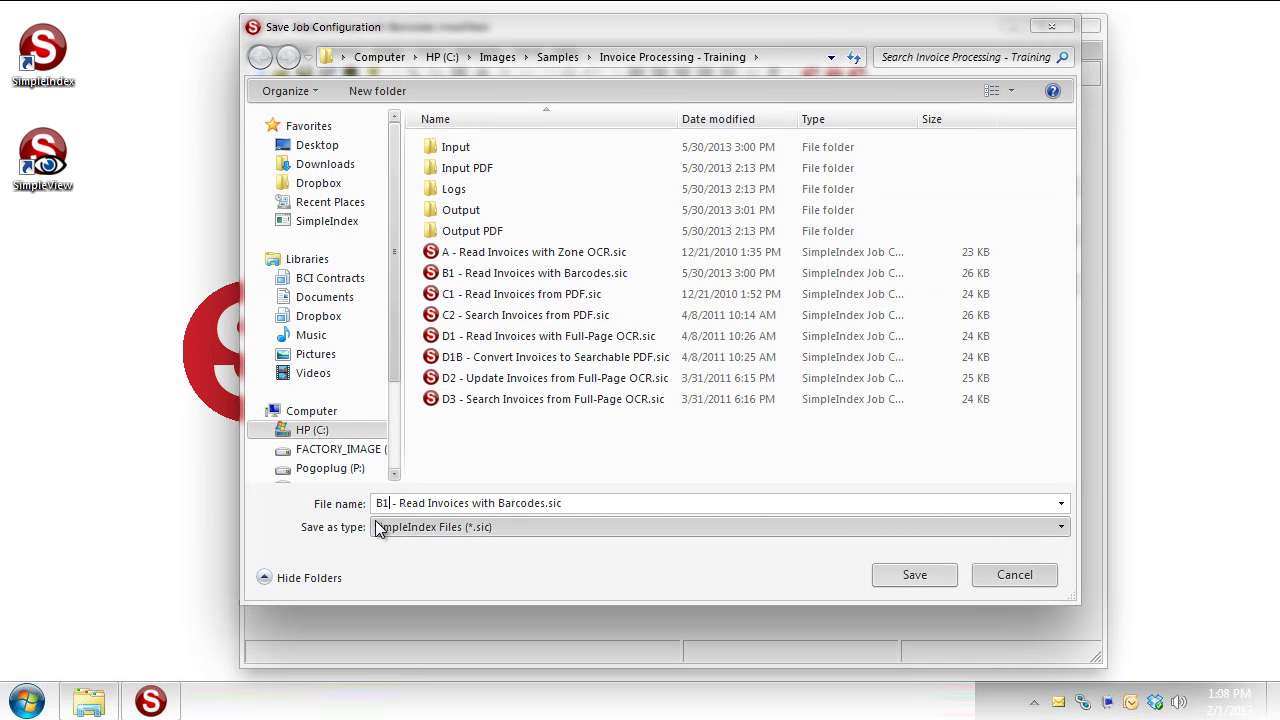
key("BackSpace")
type("2")
key("shift+Right")
key("shift+Right")
key("shift+Right")
key("shift+Right")
key("shift+Right")
type("Search")
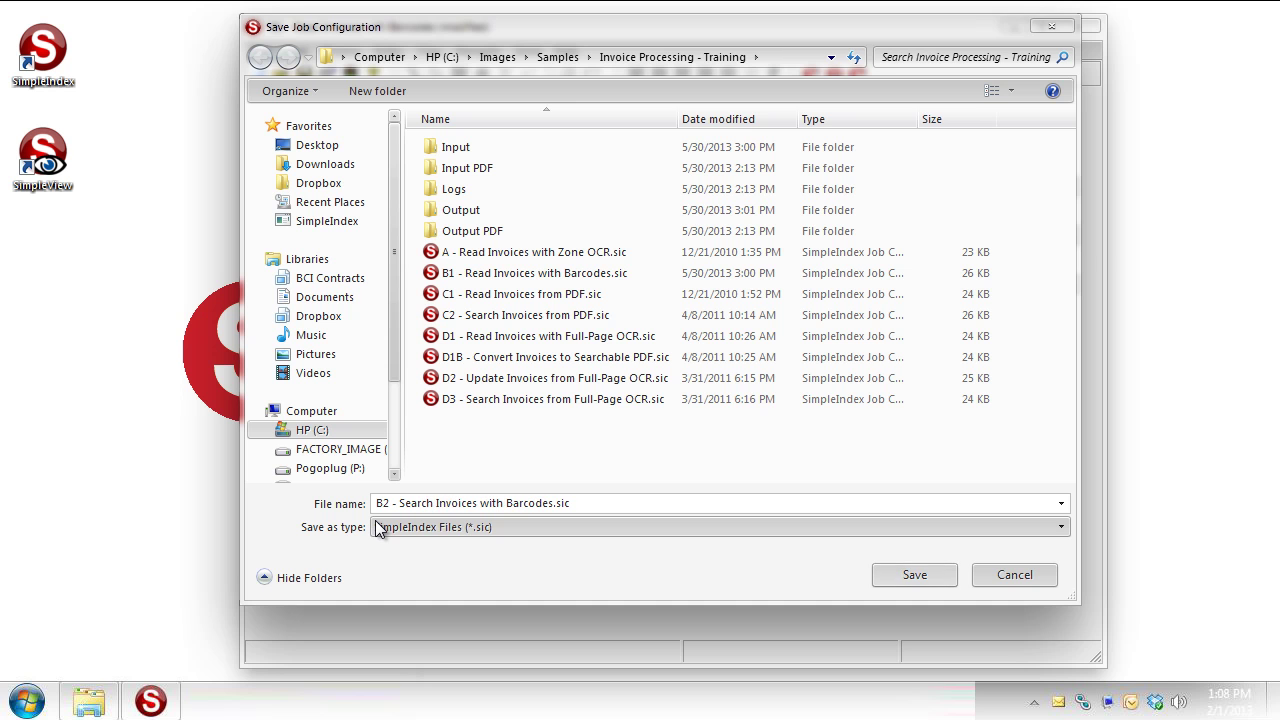
left_click(915, 576)
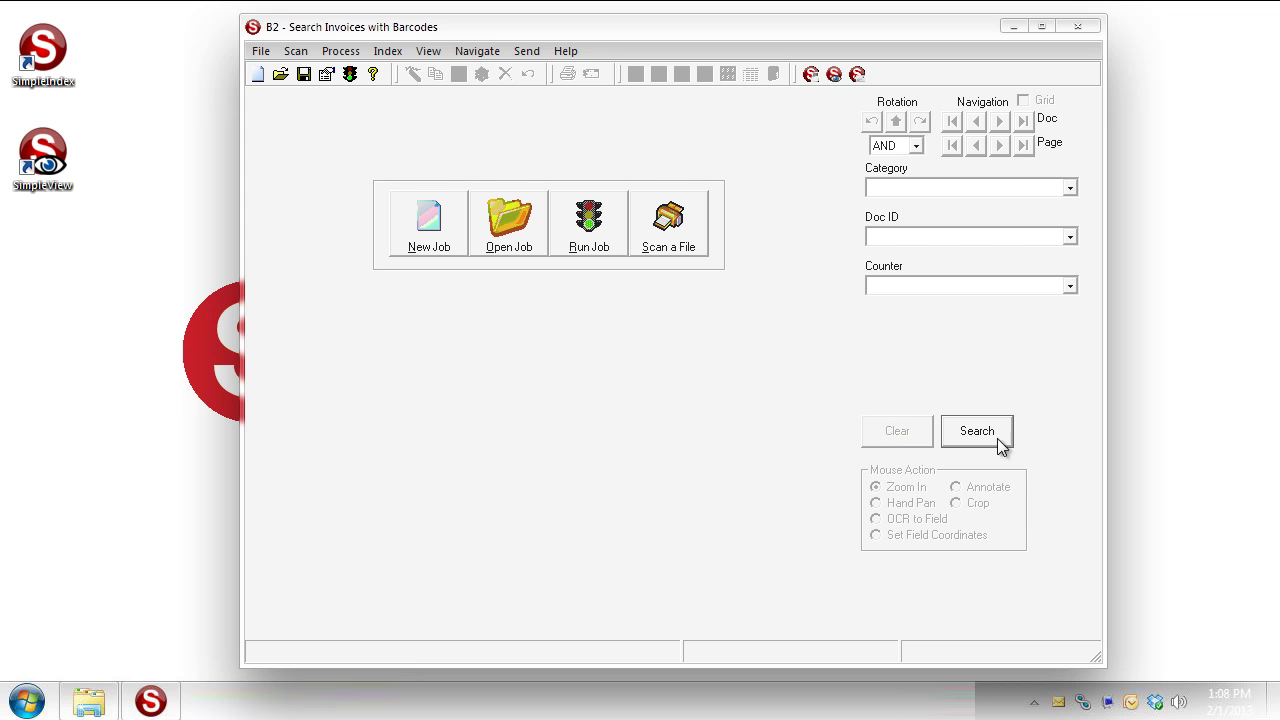
left_click(1069, 190)
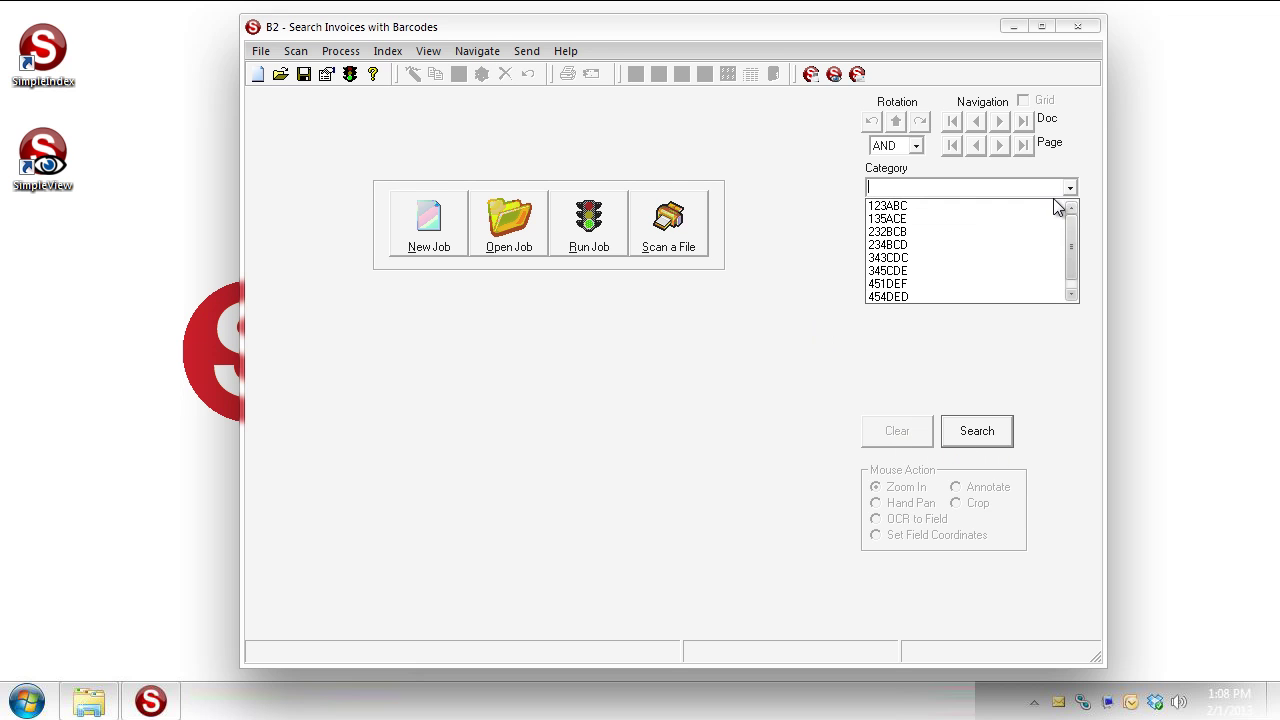
left_click(983, 219)
left_click(985, 438)
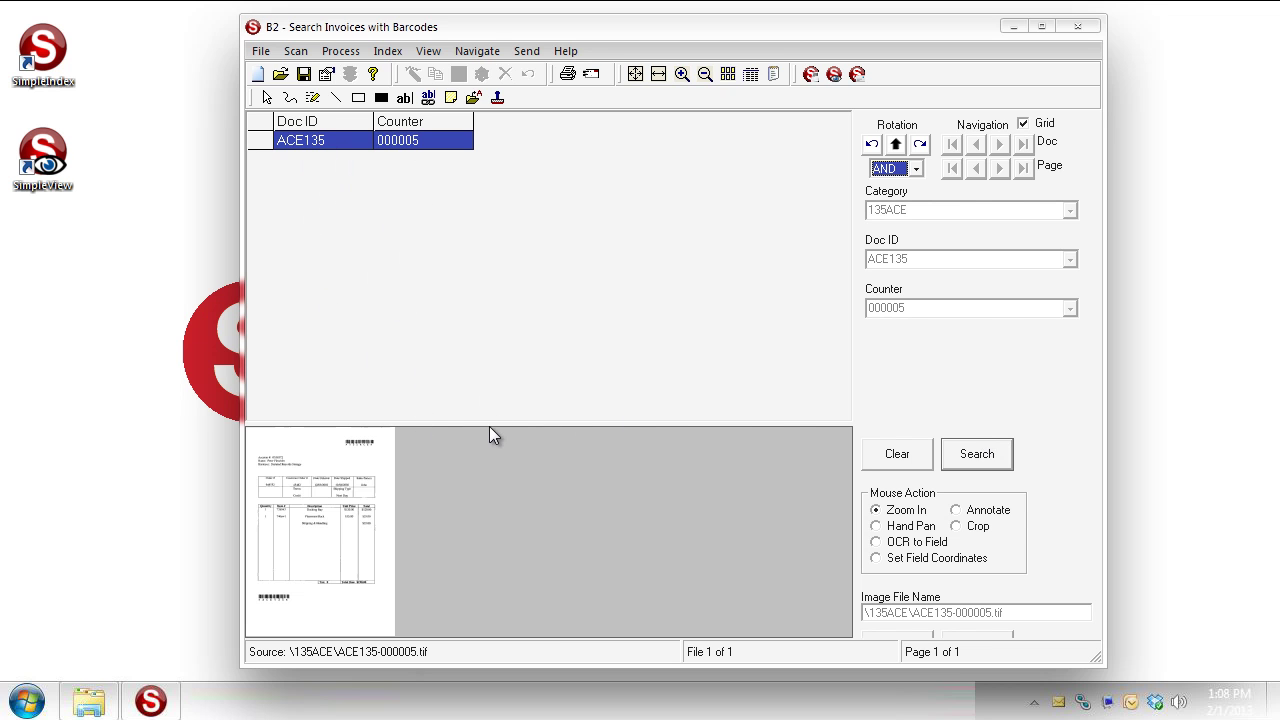
left_click_drag(489, 423, 493, 235)
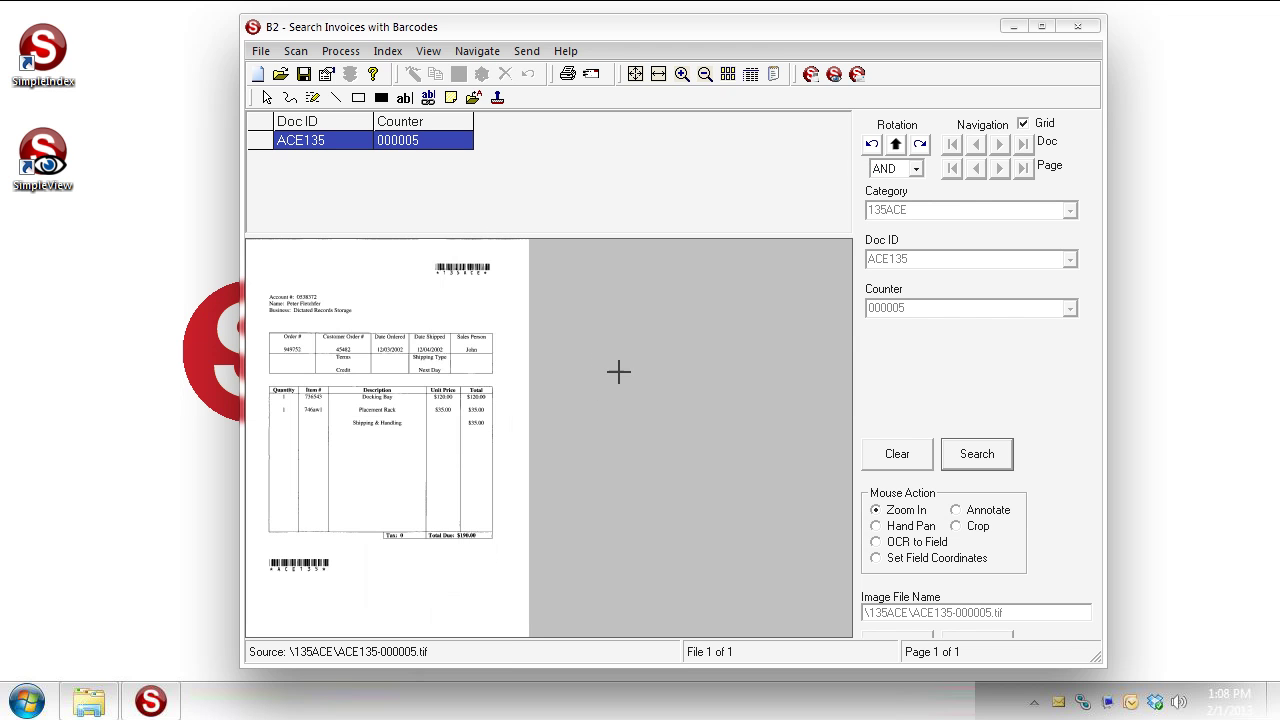
left_click(909, 460)
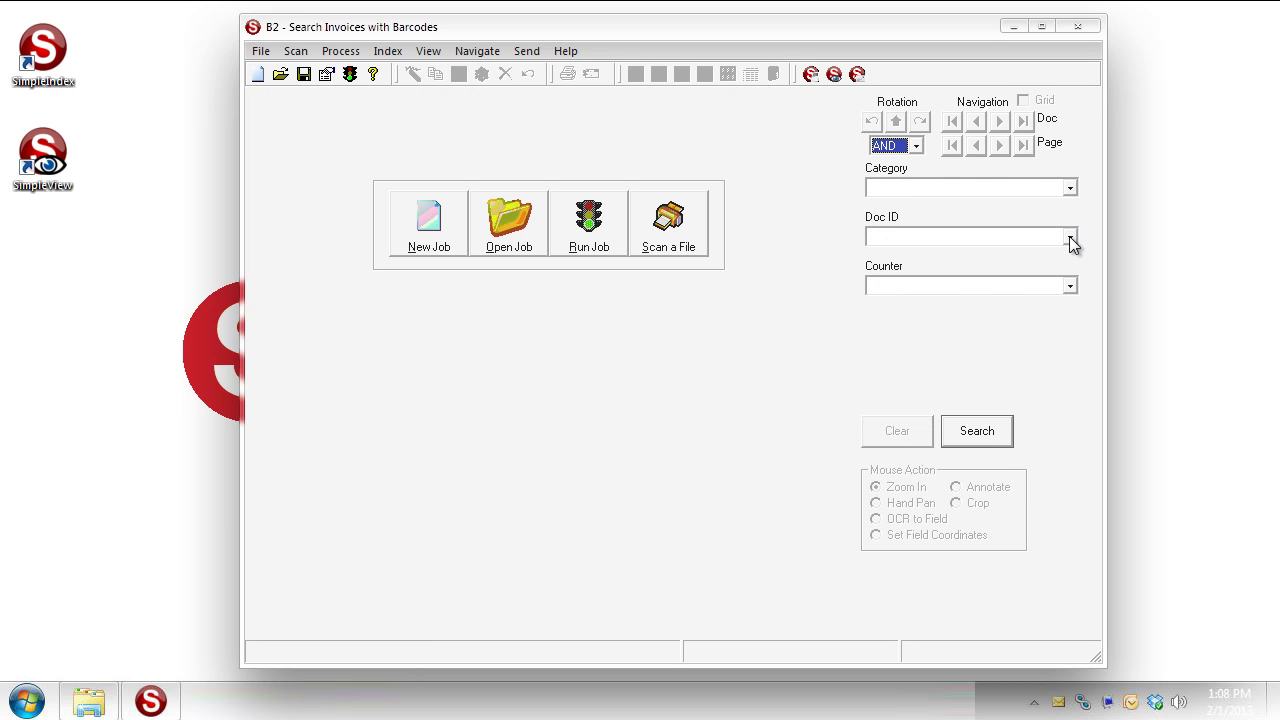
left_click(1071, 237)
left_click(918, 320)
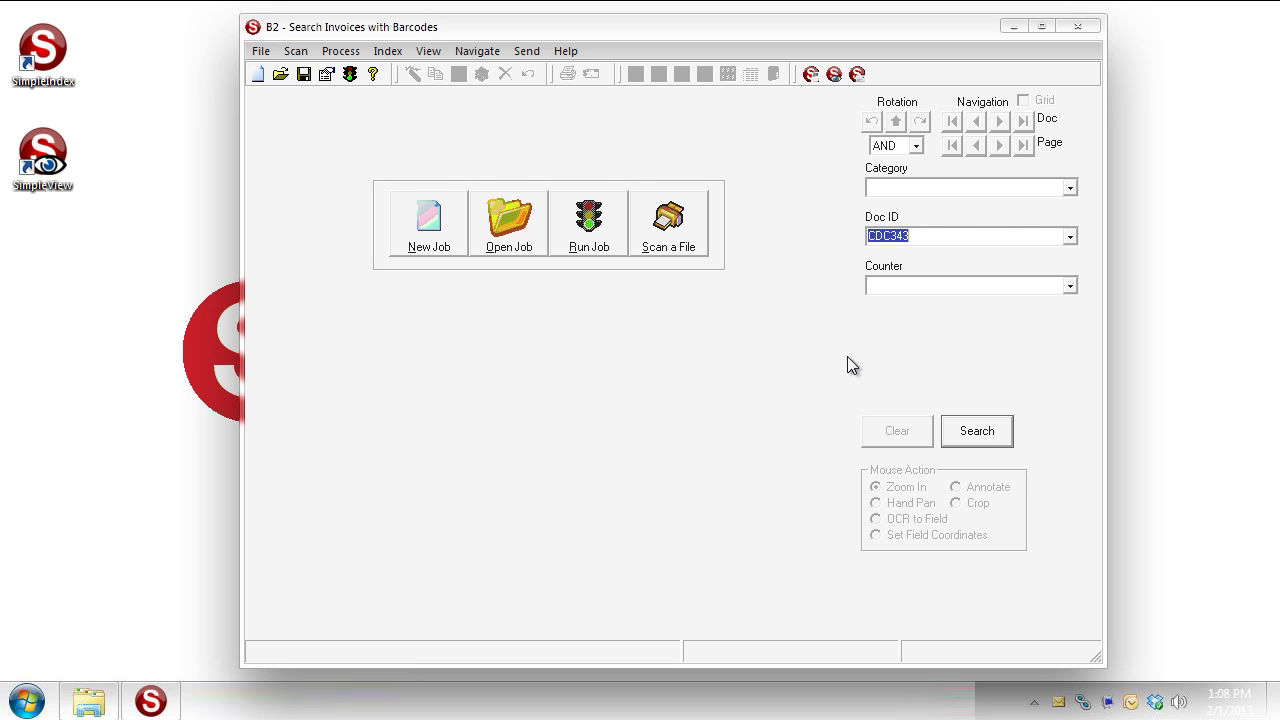
left_click(977, 432)
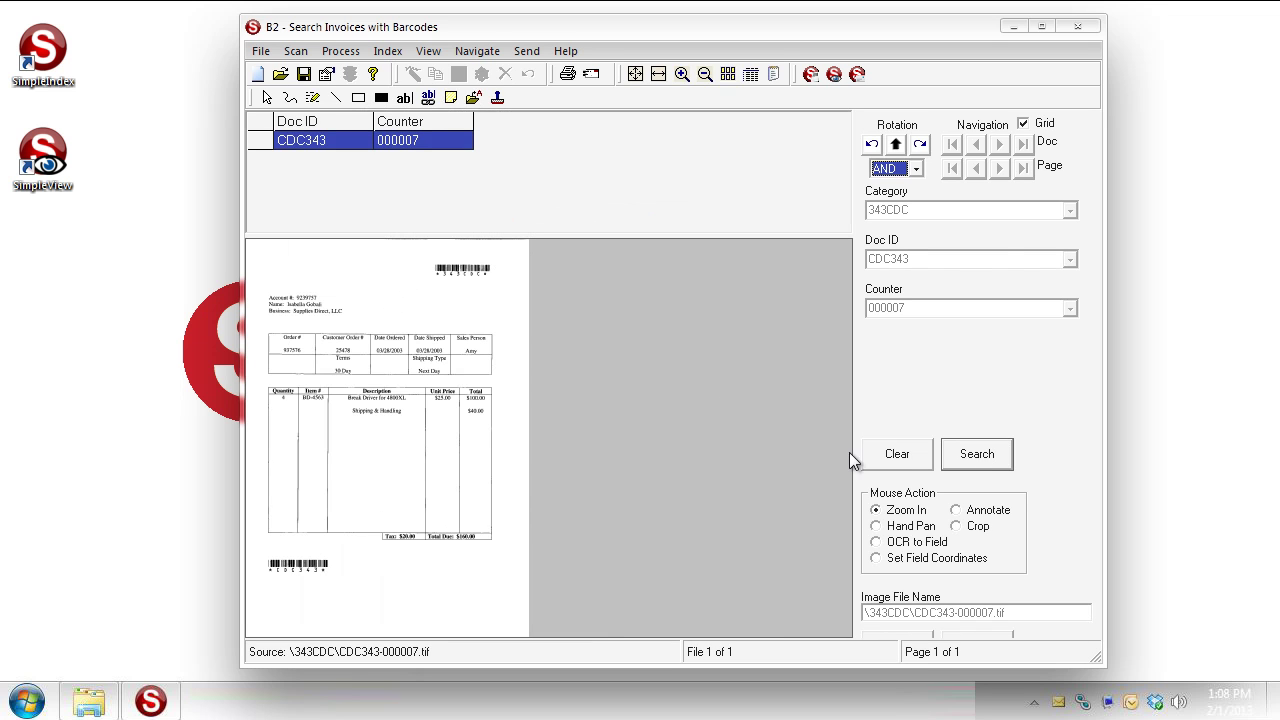
left_click(880, 466)
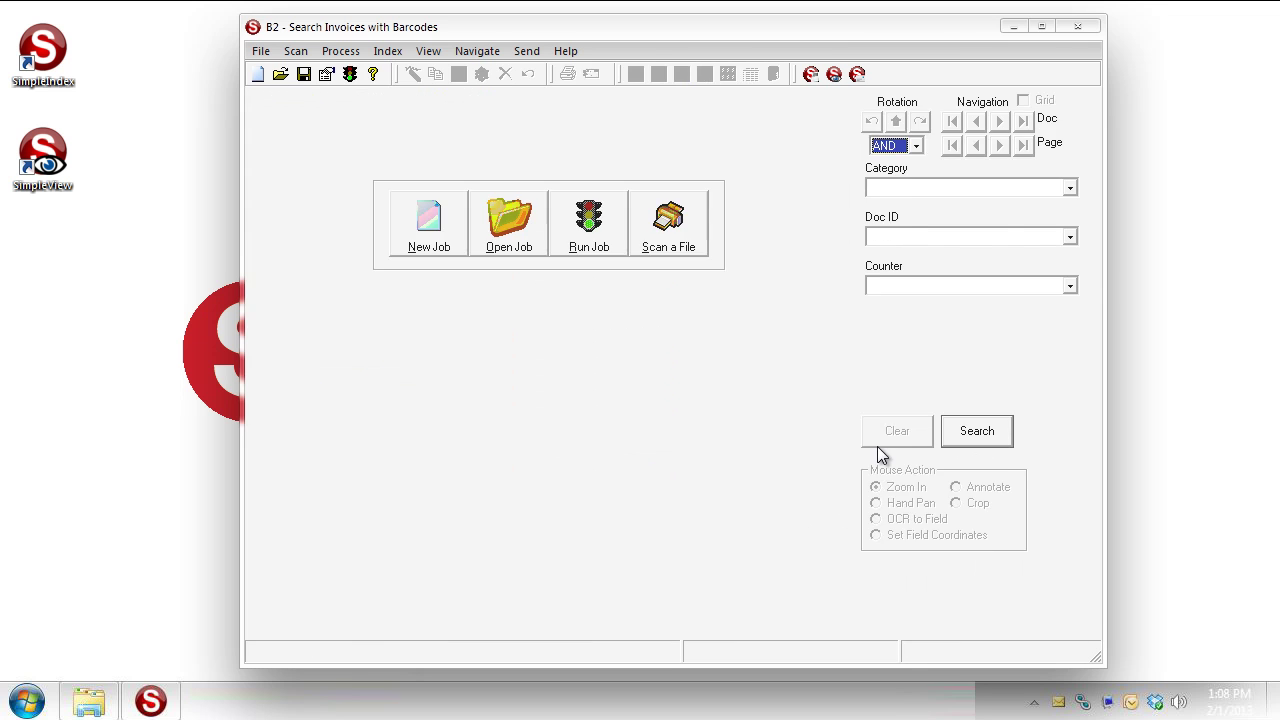